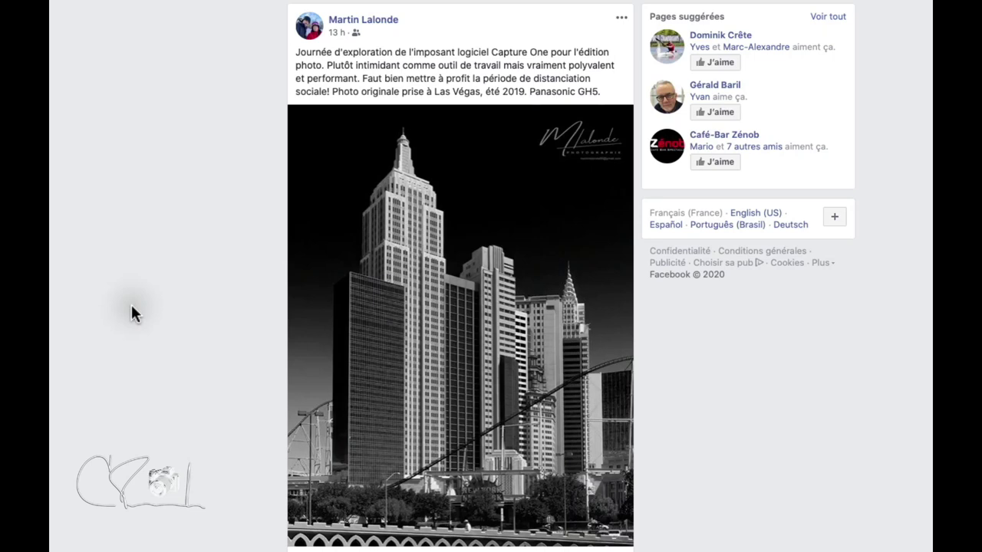
Step: Scroll through the finished Fineart5 skyline image to inspect it
scroll(168, 325, down, 1)
scroll(168, 325, down, 2)
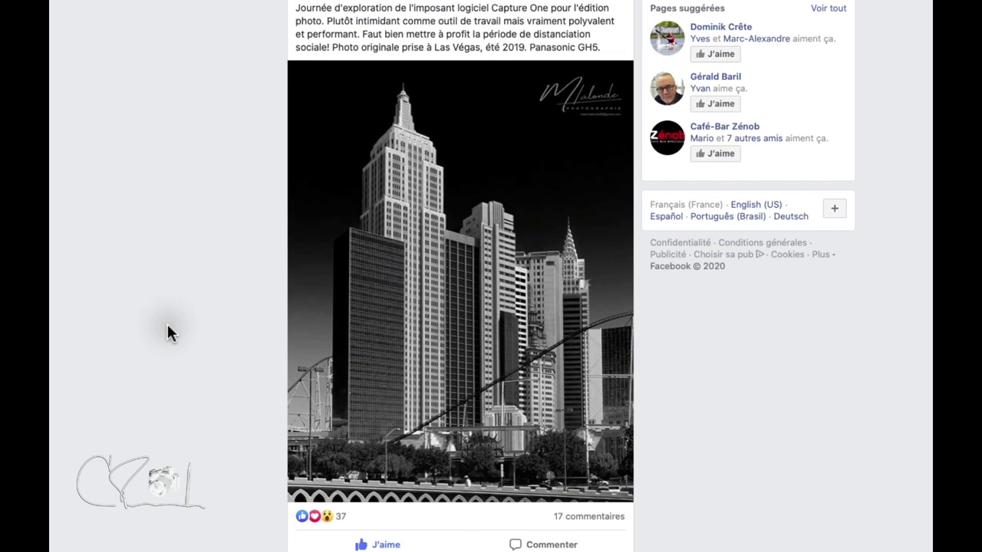
scroll(168, 325, down, 1)
scroll(168, 325, down, 1)
scroll(167, 325, down, 1)
scroll(167, 325, down, 1)
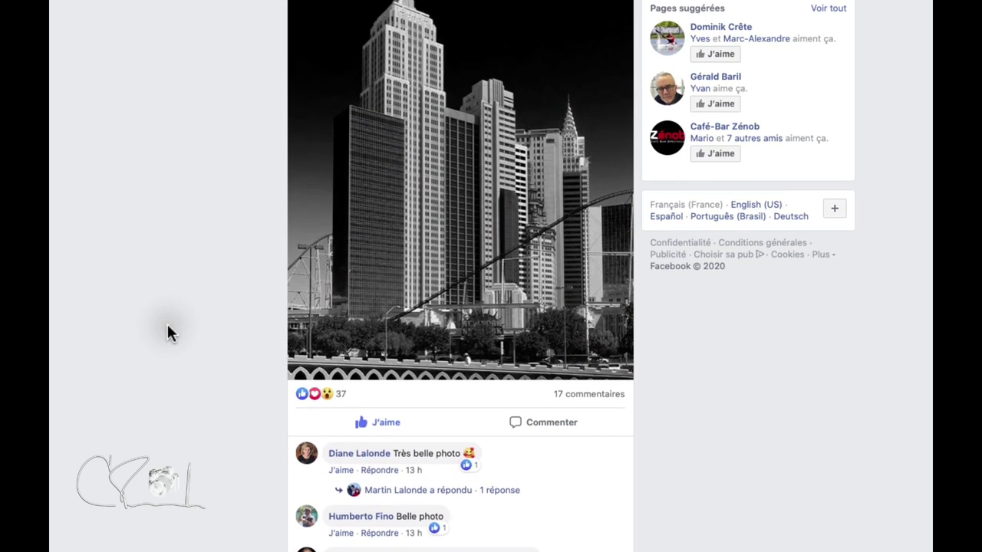
scroll(167, 326, down, 1)
scroll(167, 325, down, 1)
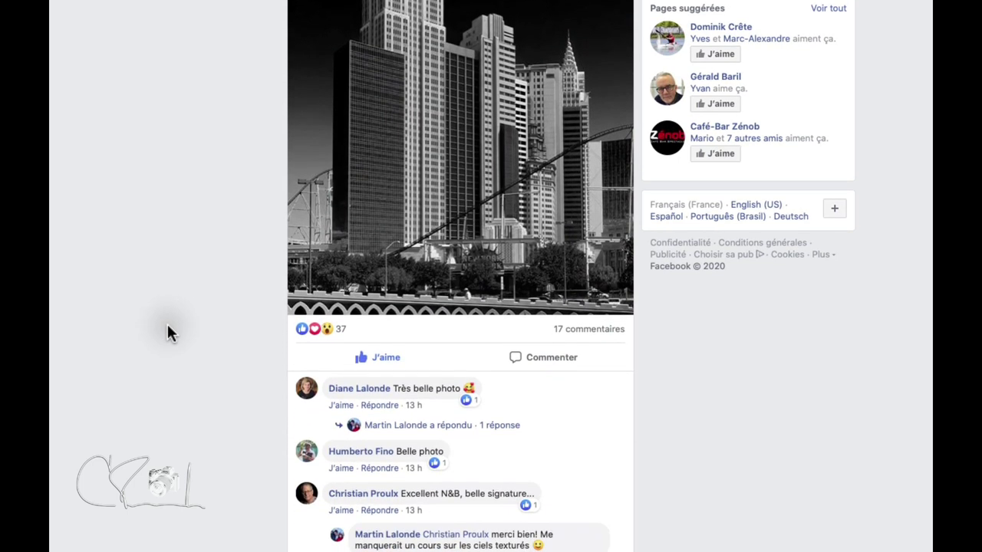
scroll(167, 323, down, 2)
scroll(167, 323, down, 1)
scroll(167, 323, down, 1)
scroll(167, 324, down, 1)
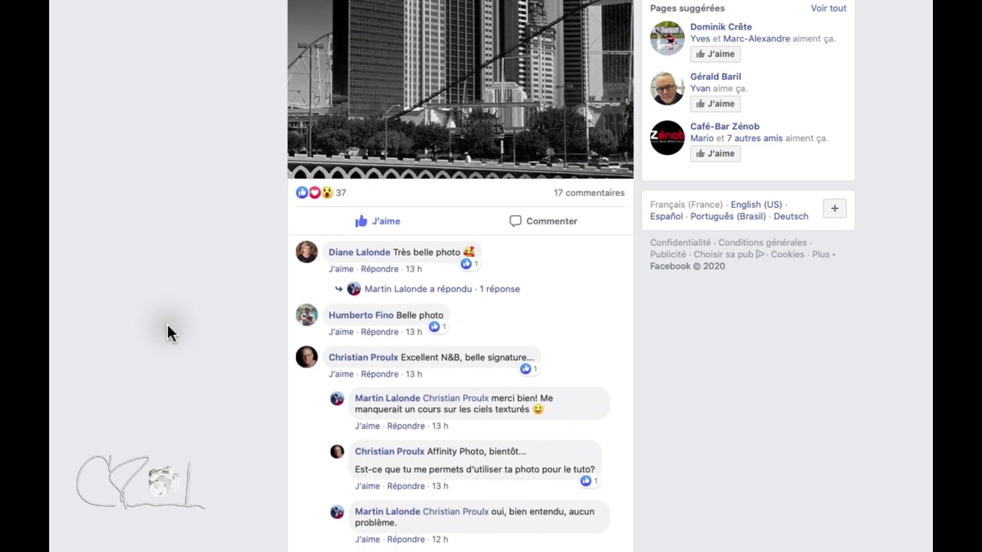
scroll(167, 323, down, 1)
scroll(168, 324, down, 1)
scroll(167, 323, down, 1)
scroll(167, 324, down, 1)
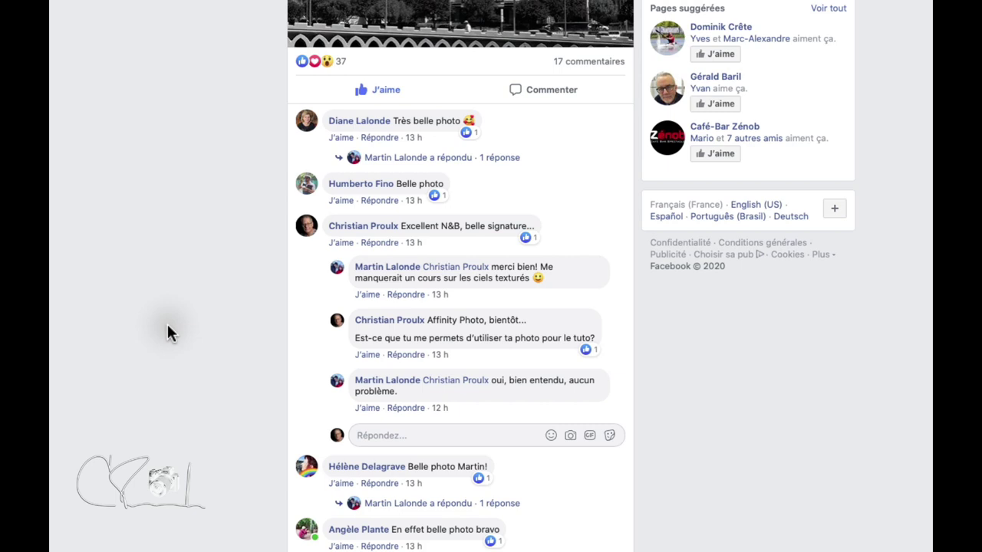
scroll(167, 324, down, 2)
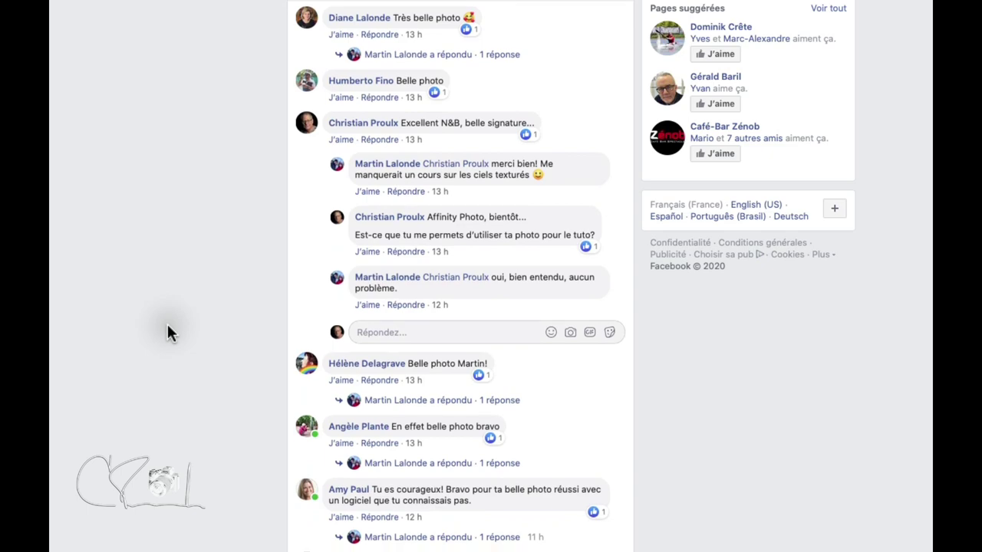
scroll(167, 323, down, 2)
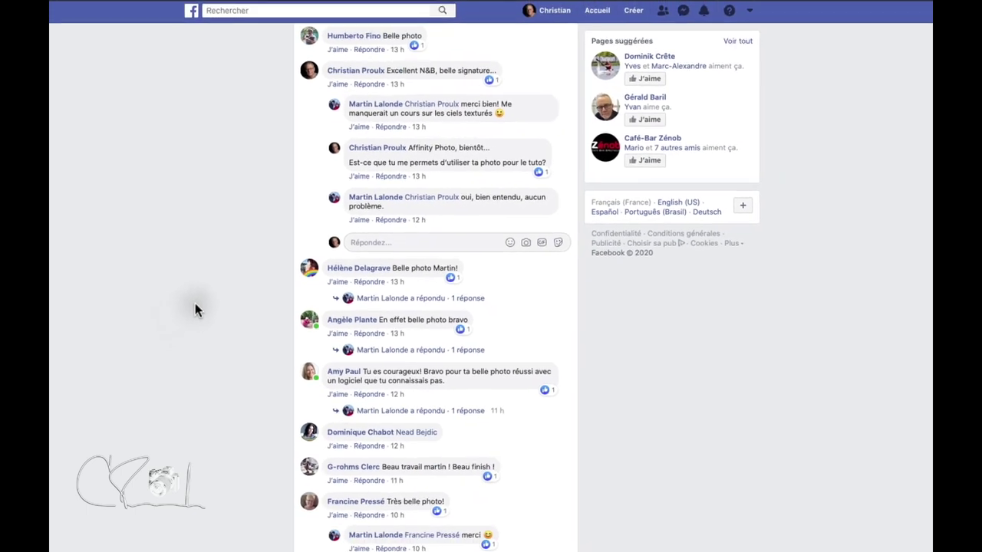
scroll(195, 302, up, 3)
scroll(203, 296, up, 3)
scroll(218, 290, up, 2)
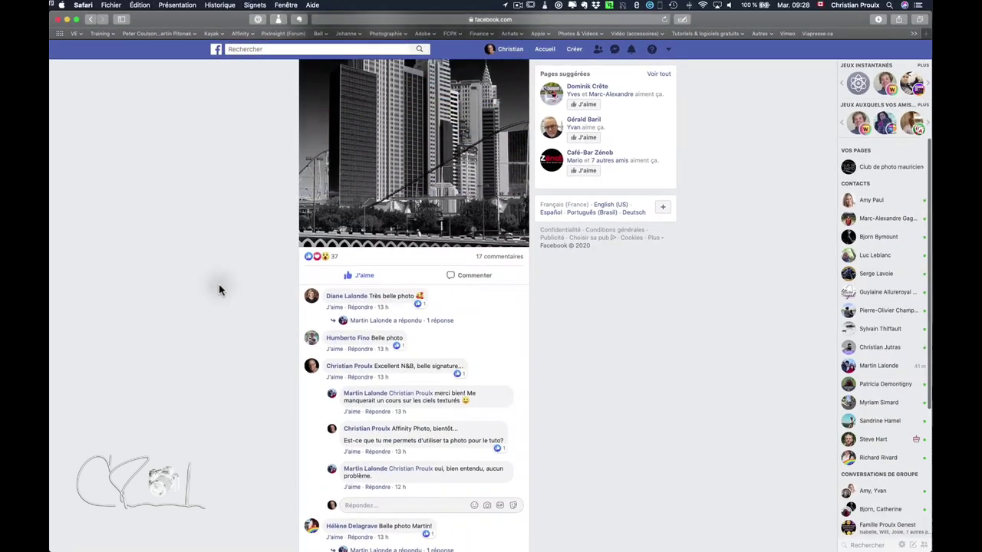
scroll(218, 289, up, 2)
scroll(218, 290, up, 1)
scroll(219, 290, up, 2)
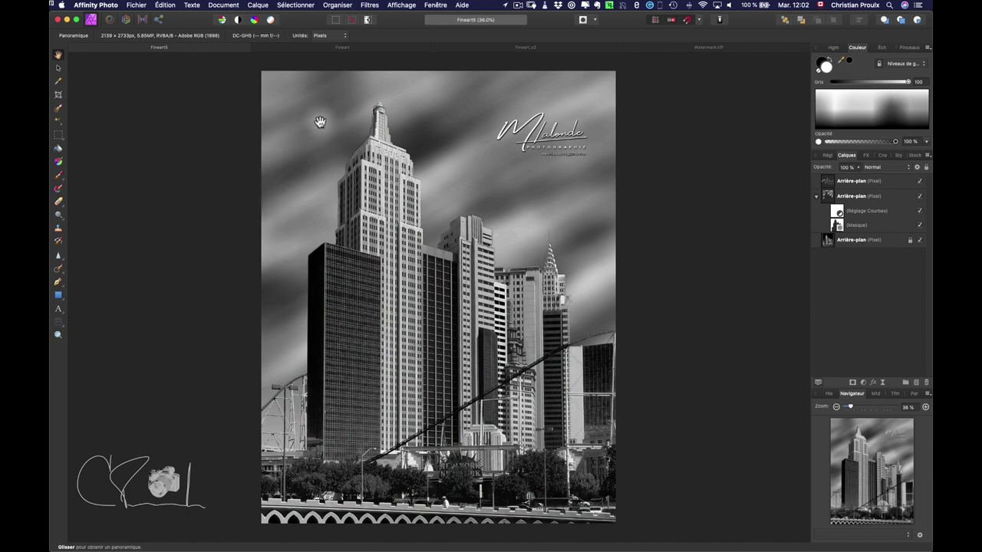
Step: Zoom in on the finished image and pan across the streaky sky, tower spire and top edge
key(super+plus)
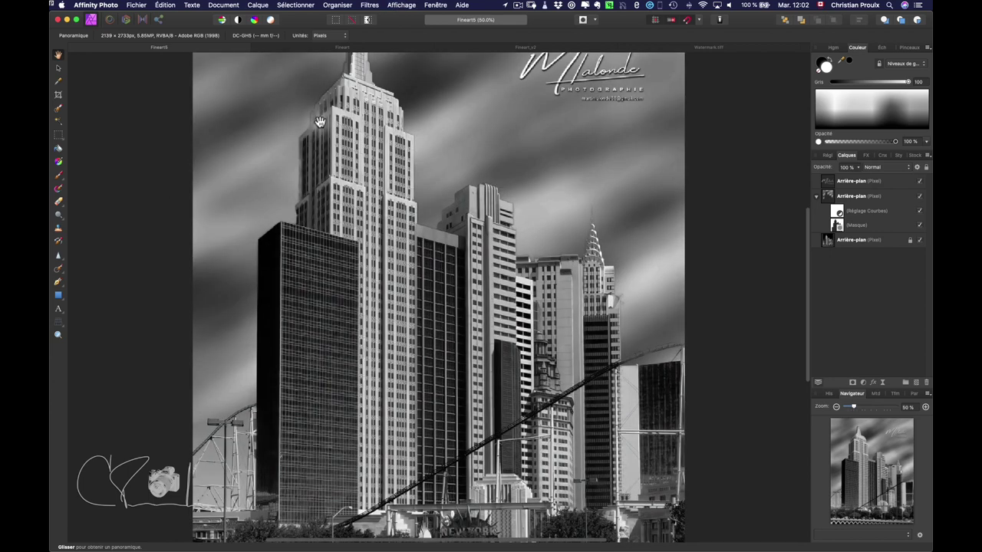
key(super+plus)
key(super+plus)
key(super+plus)
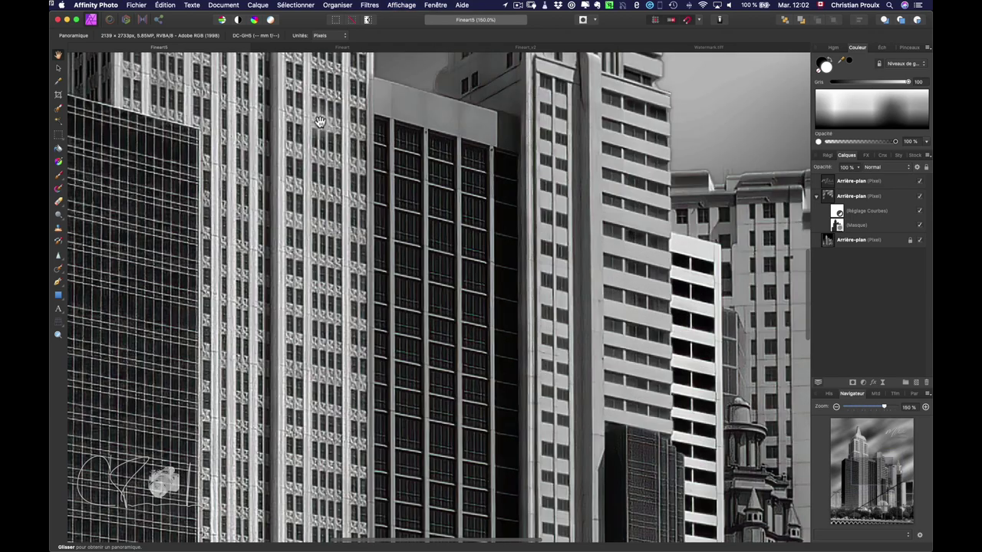
drag(199, 115, 612, 325)
mouse_move(309, 123)
mouse_down()
mouse_move(381, 189)
mouse_move(429, 281)
mouse_move(429, 335)
mouse_up()
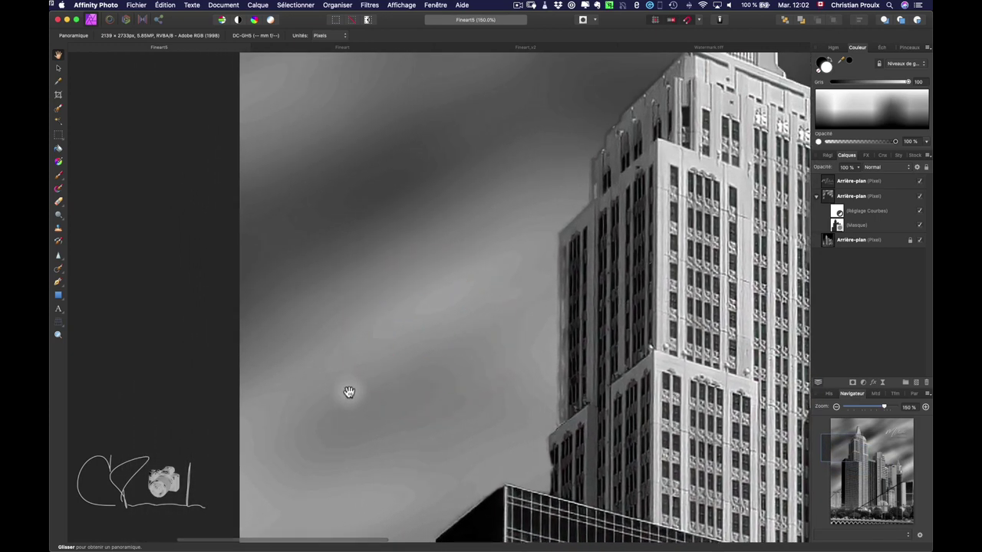
drag(403, 171, 327, 396)
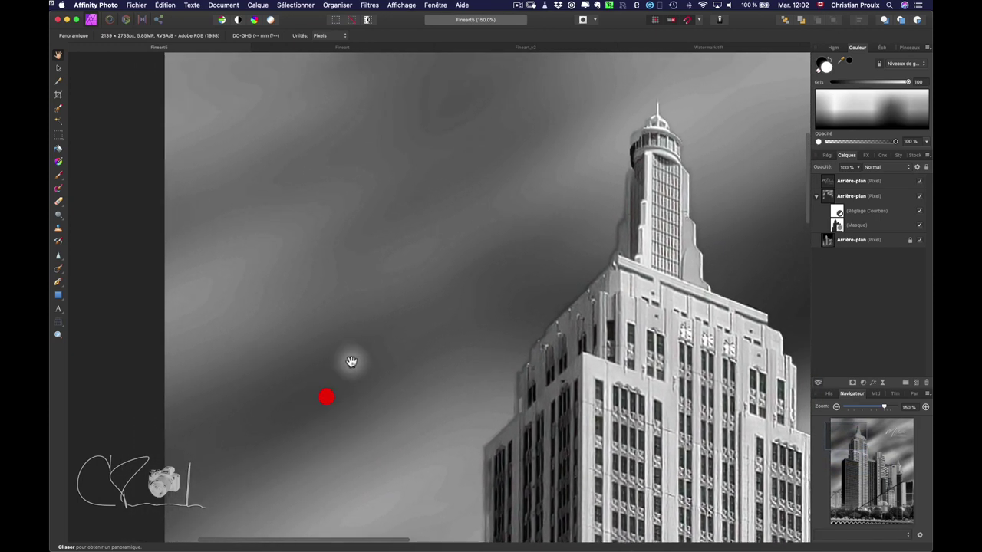
mouse_move(466, 131)
mouse_down()
mouse_move(390, 274)
mouse_move(399, 257)
mouse_up()
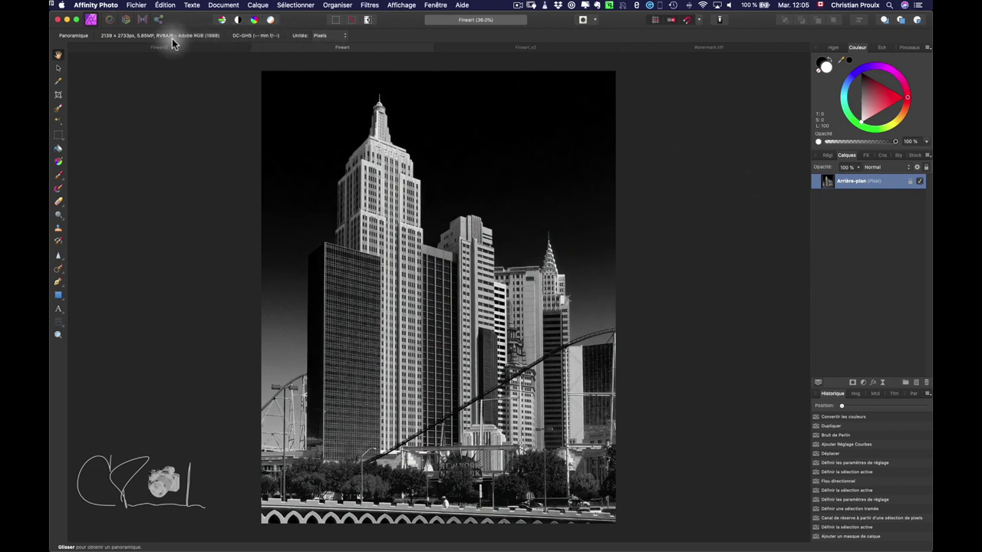
Step: Replay the history through colour conversion, background duplication and the Perlin noise fill
click(839, 417)
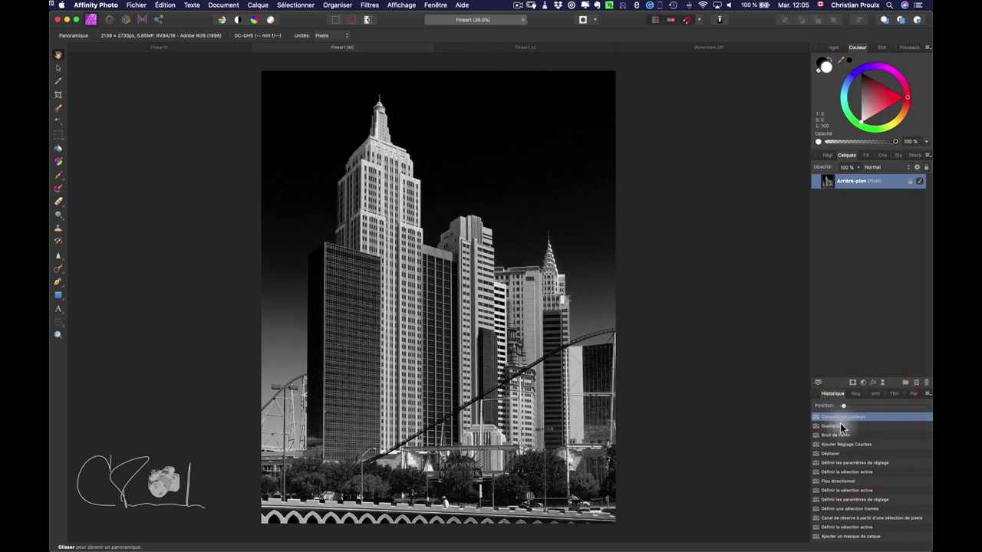
click(840, 425)
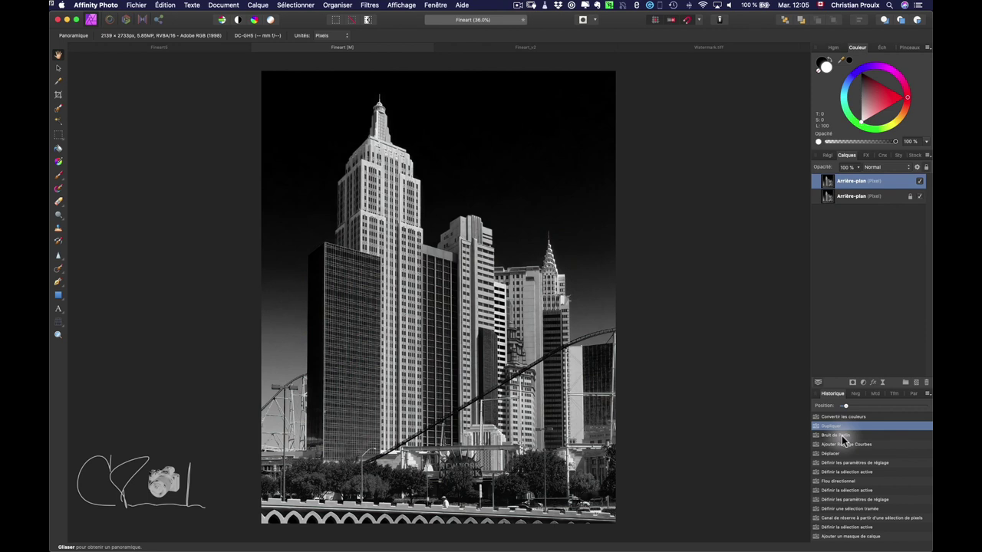
click(841, 435)
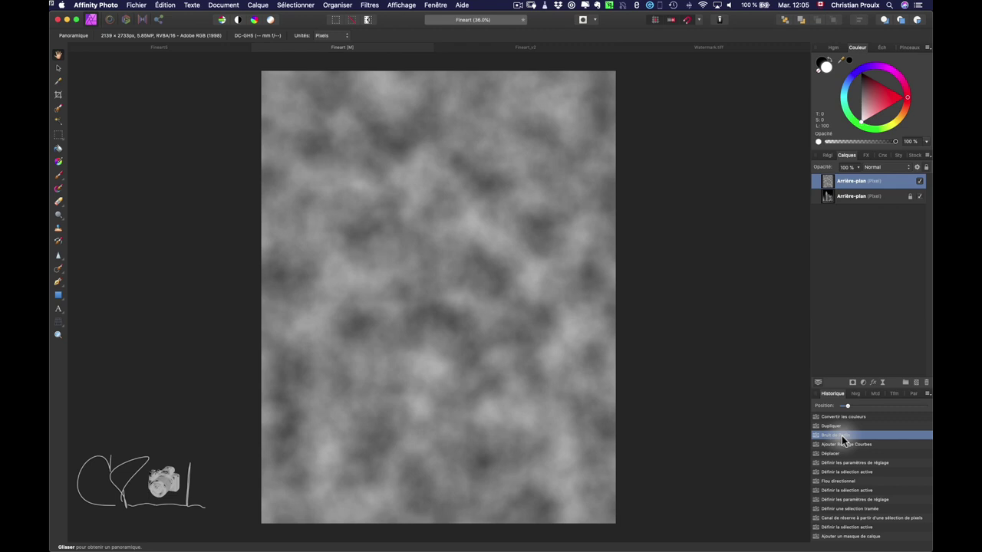
Step: Replay adding and nesting the contrast Curves adjustment, then the directional blur on the noise
click(845, 444)
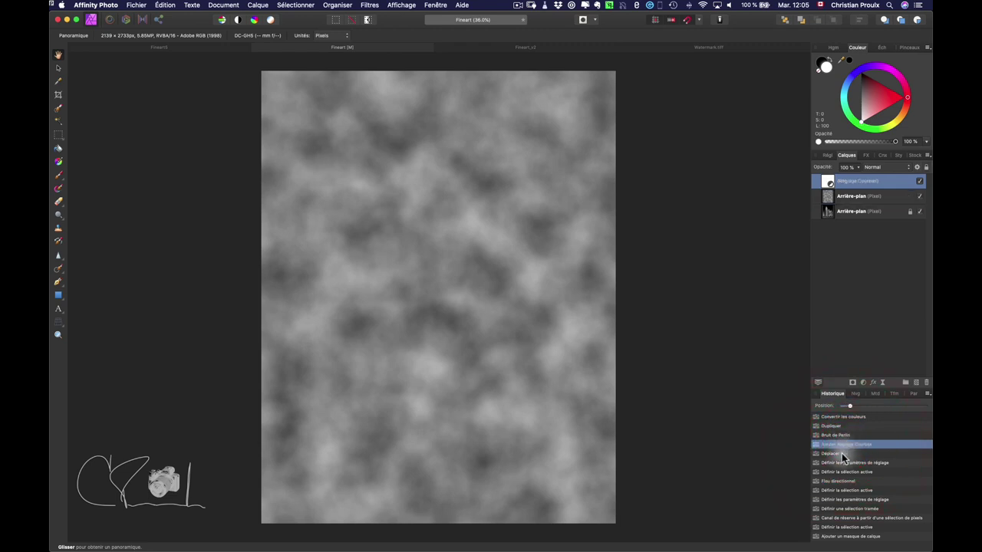
click(841, 454)
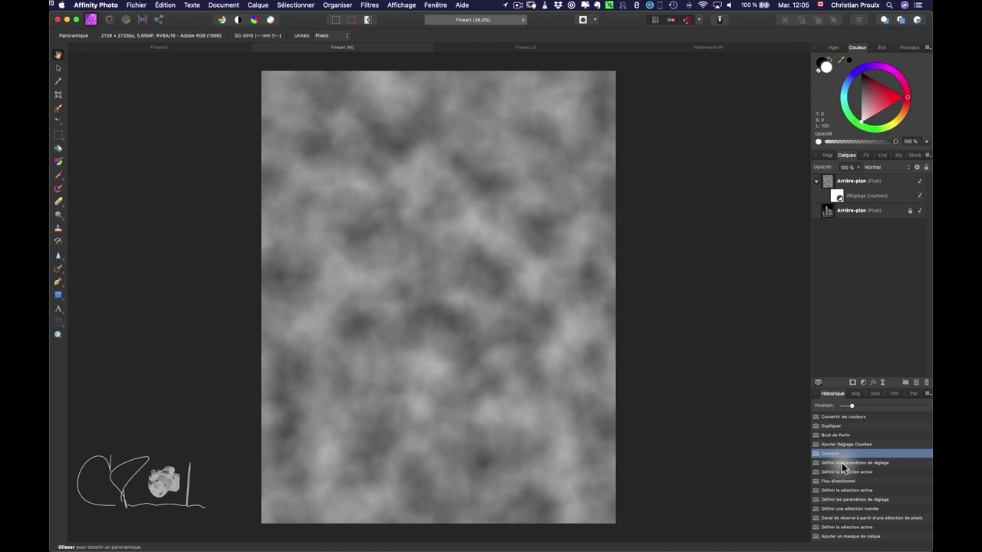
click(841, 462)
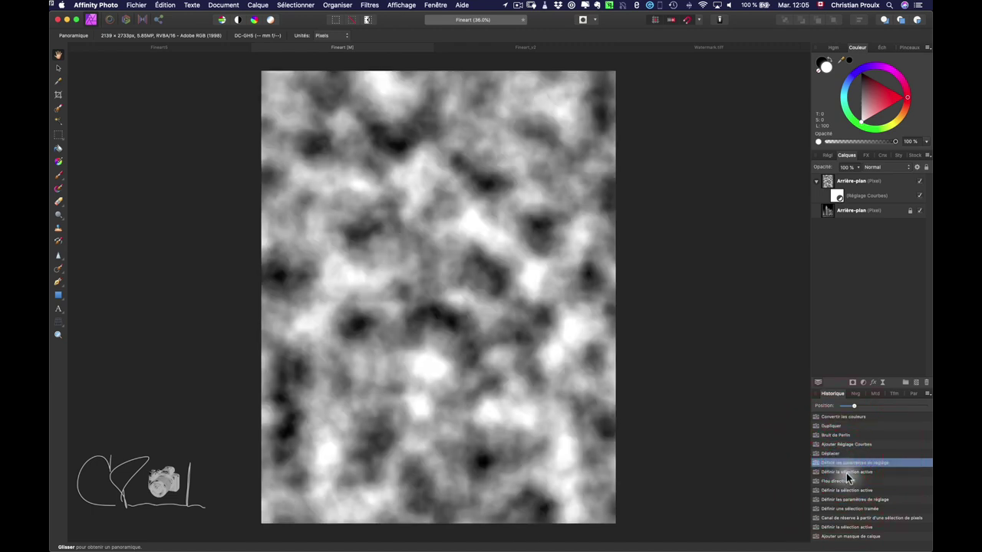
click(847, 472)
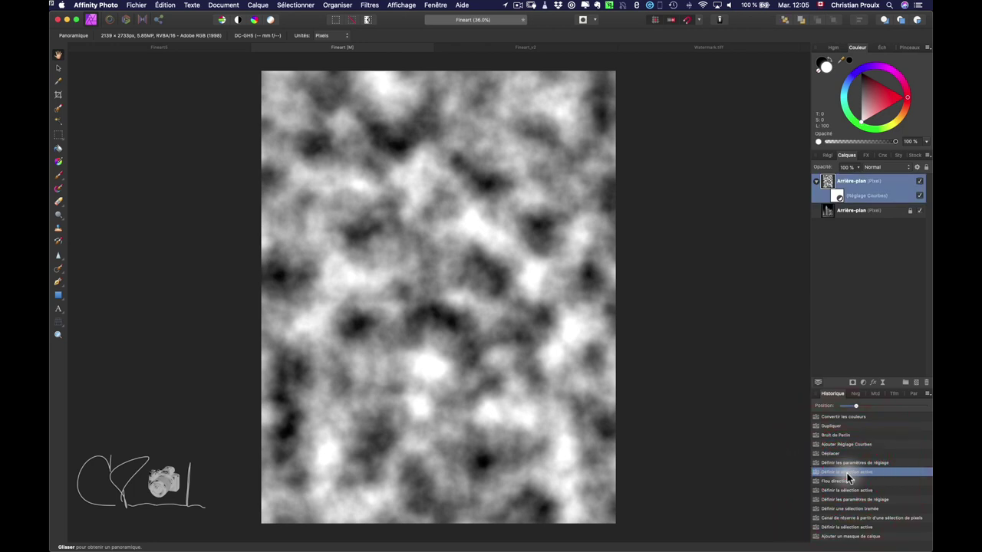
click(848, 481)
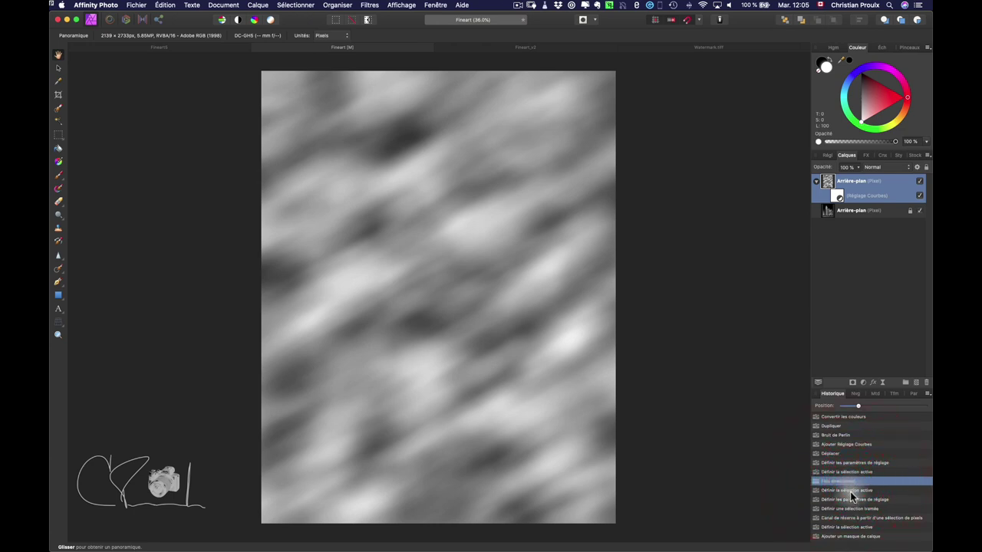
Step: Replay activating Curves, the second contrast tweak, and loading the skyline pixel selection
click(849, 492)
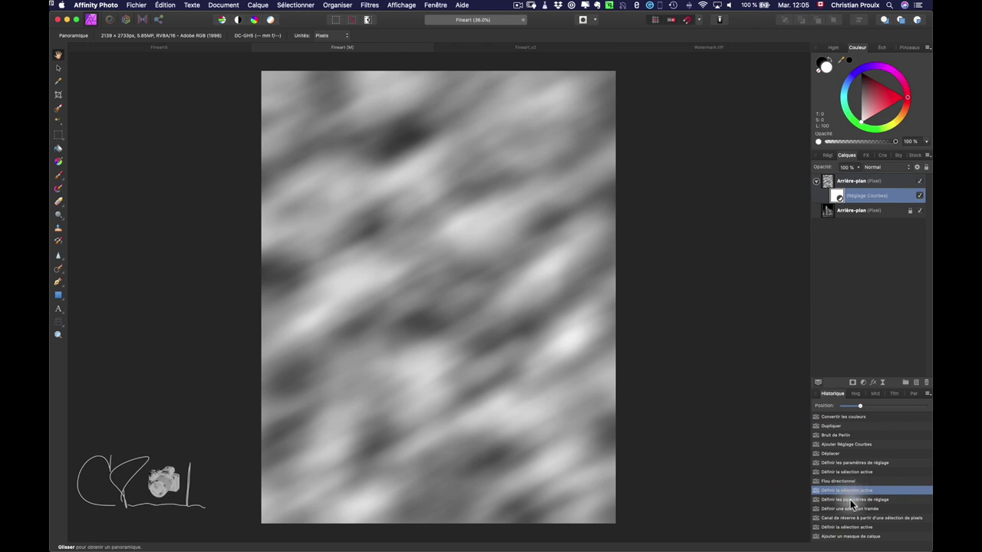
click(849, 499)
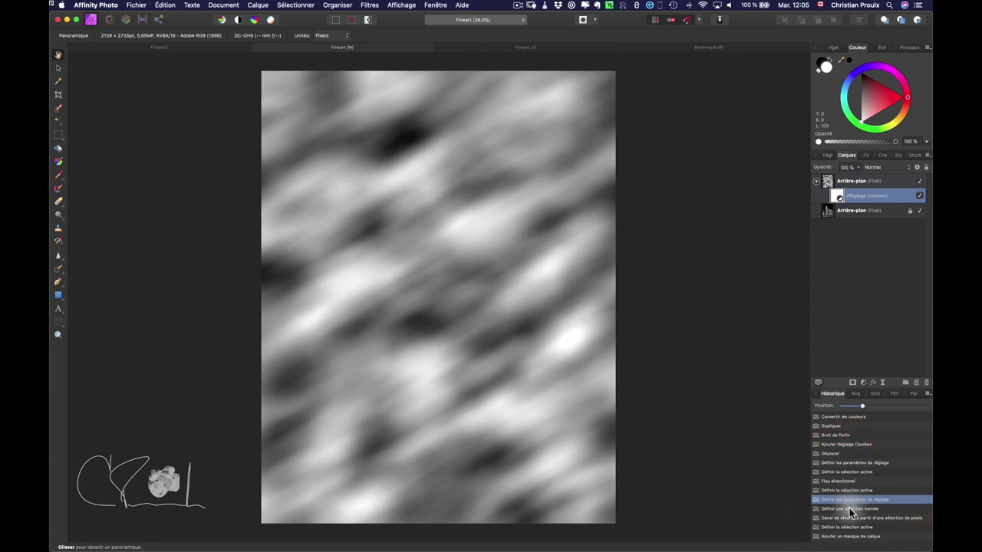
click(849, 507)
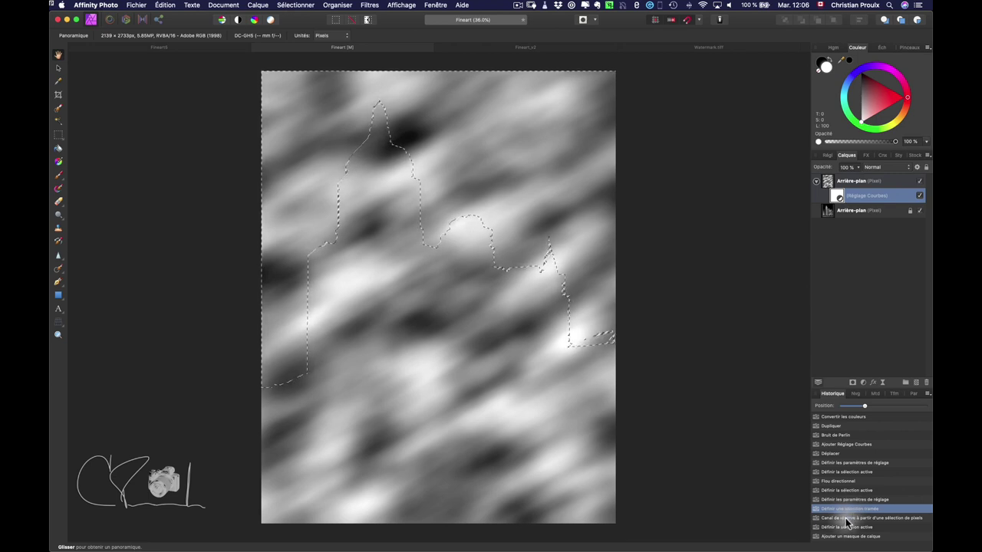
Step: Replay the sky layer mask behind the skyline, then the pasted signature watermark
click(845, 517)
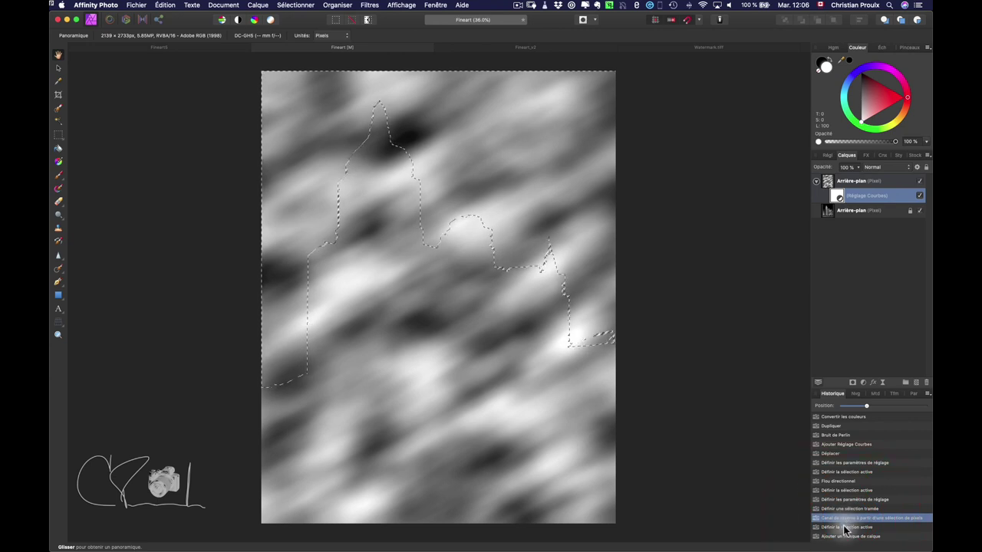
click(844, 527)
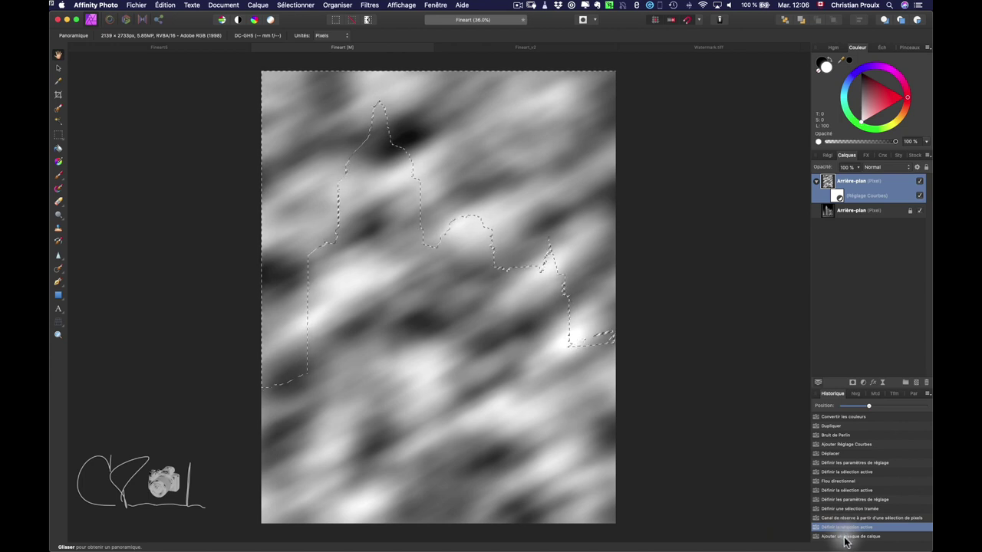
click(845, 539)
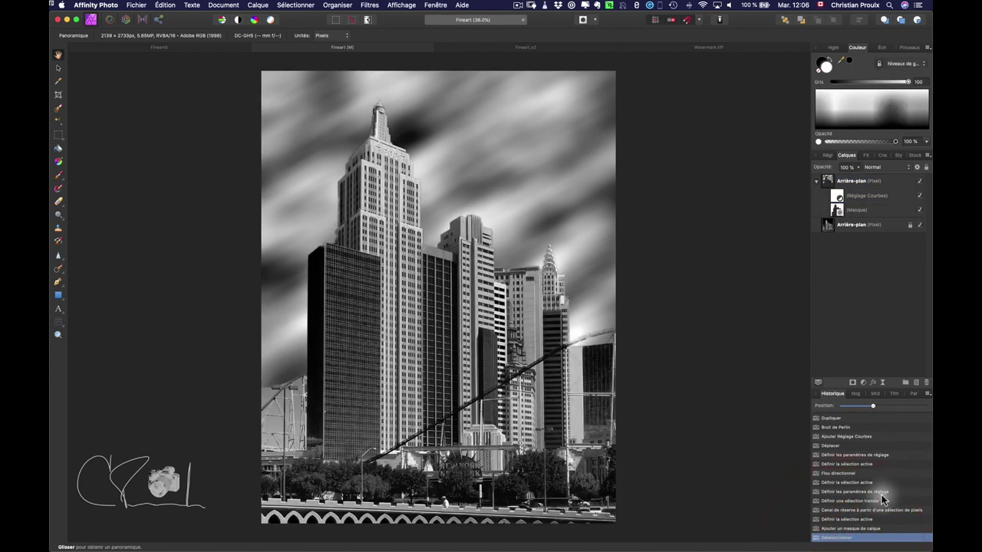
scroll(881, 495, down, 3)
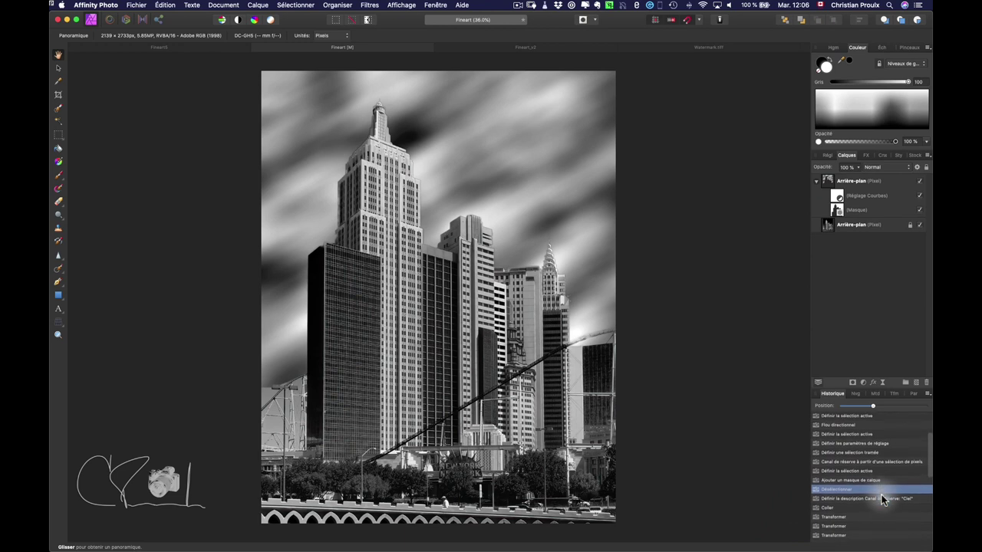
scroll(881, 495, down, 5)
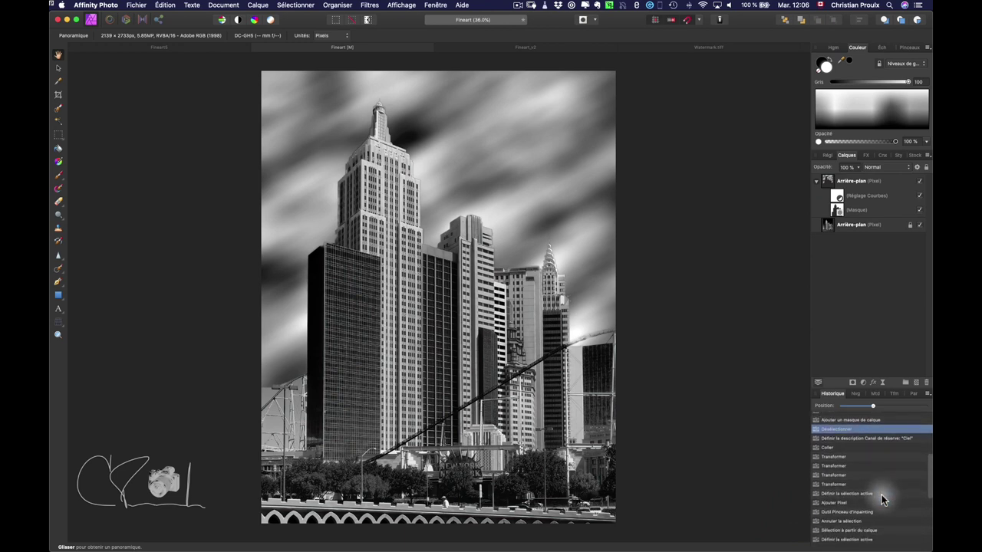
click(860, 439)
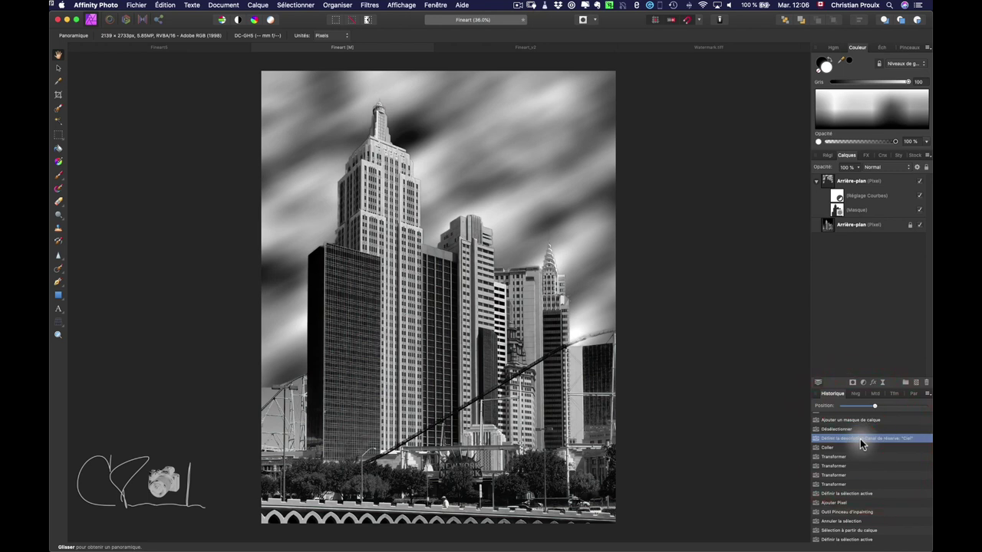
click(856, 450)
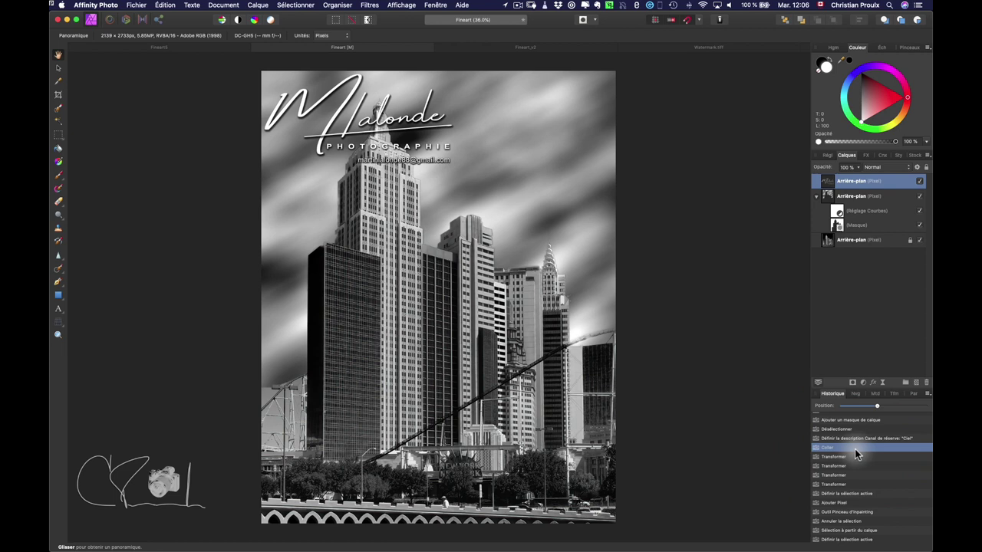
Step: Replay the watermark transforms that move it upper right and shrink it, then reselect the background
click(851, 458)
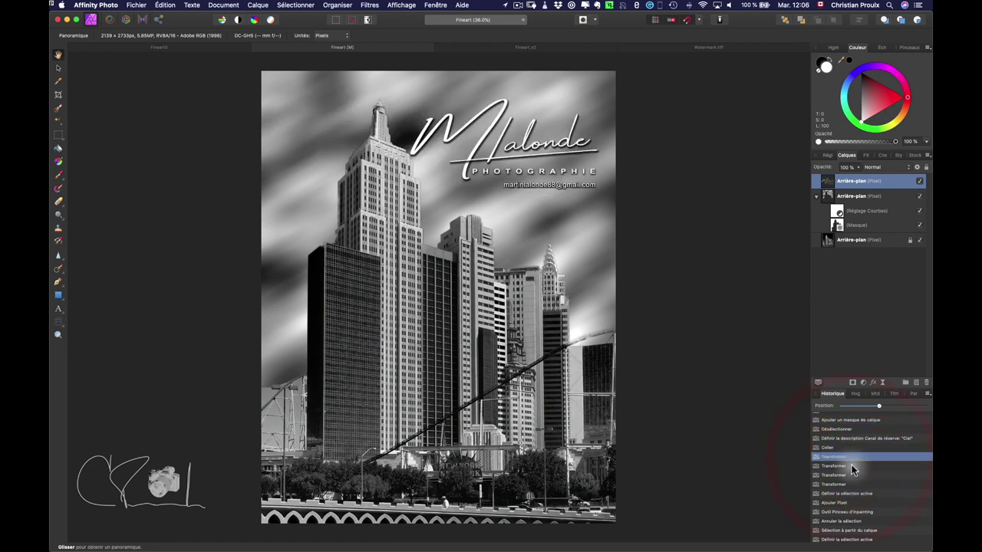
click(851, 466)
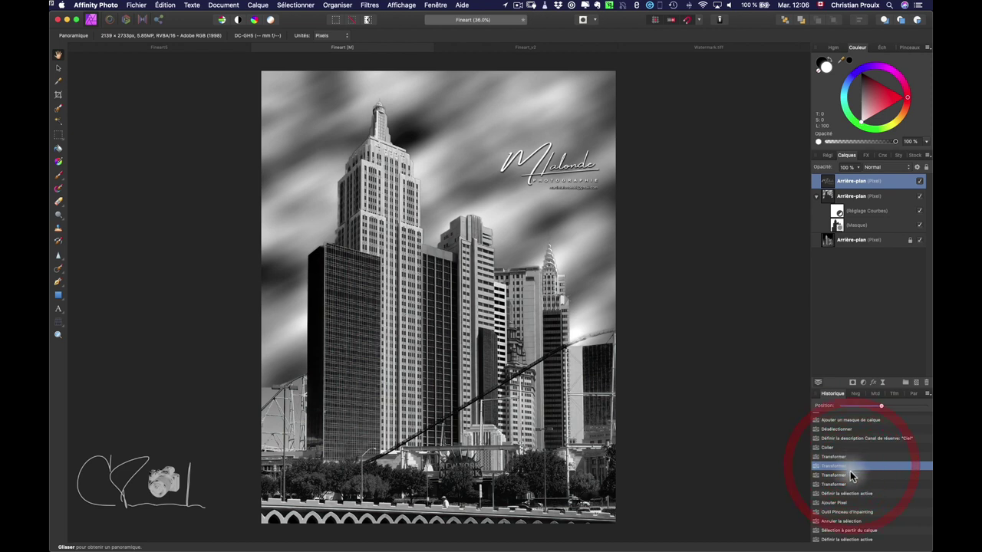
click(848, 475)
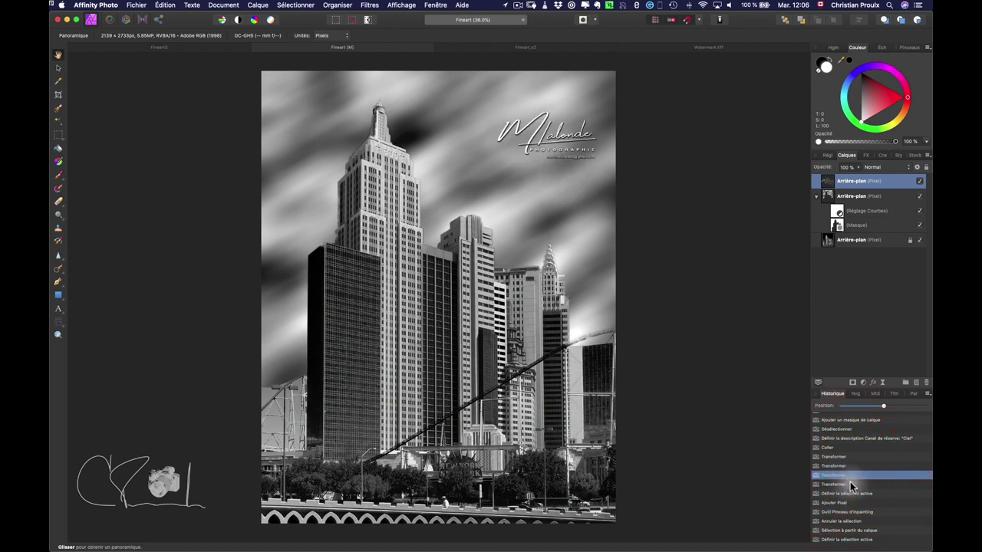
click(850, 484)
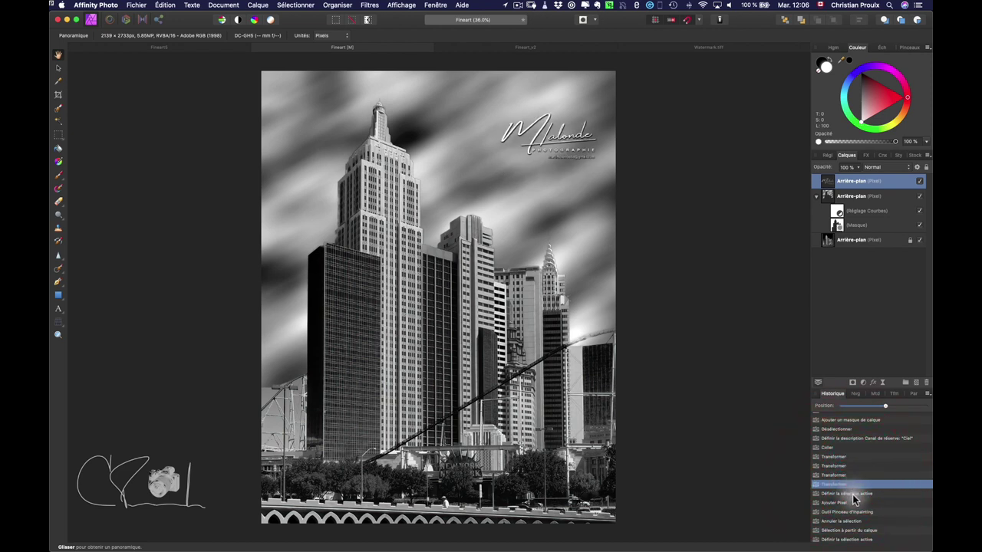
click(853, 495)
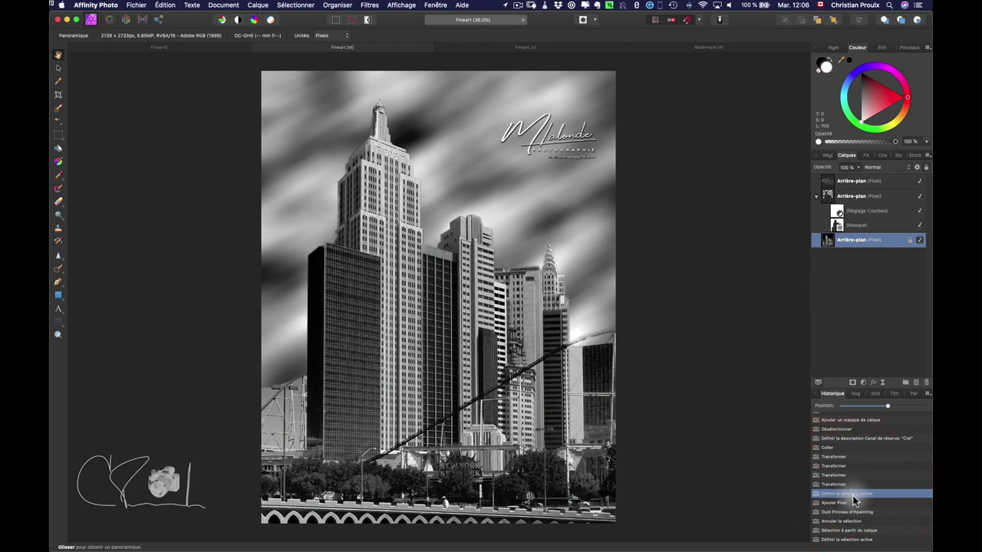
Step: Replay the new pixel layer, street inpainting, deselect, selection from layer, and activating the mask
click(851, 503)
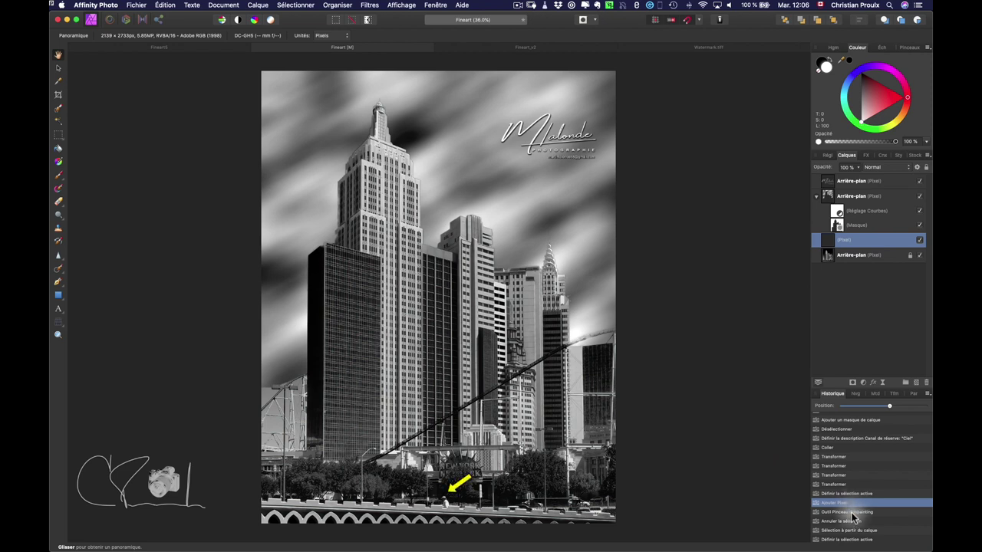
click(852, 512)
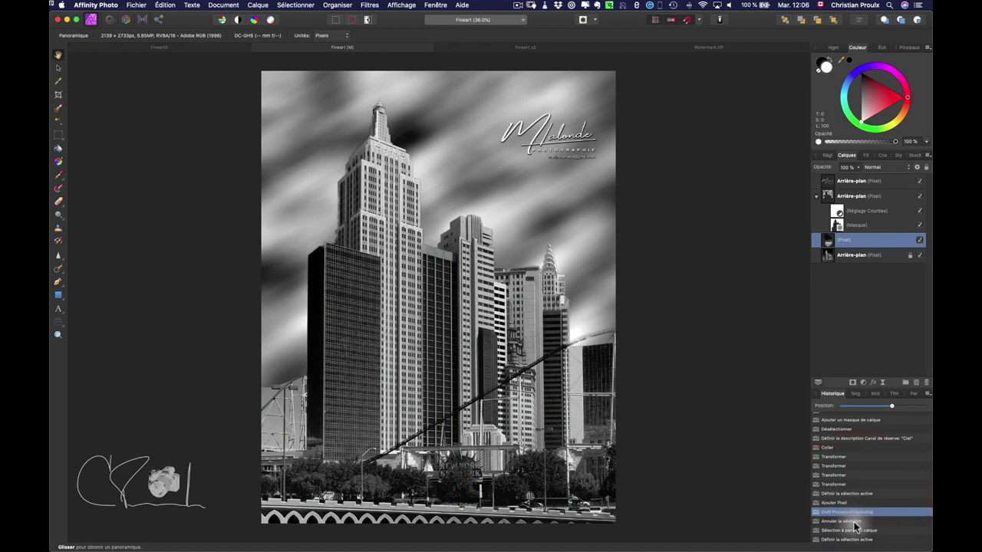
click(853, 522)
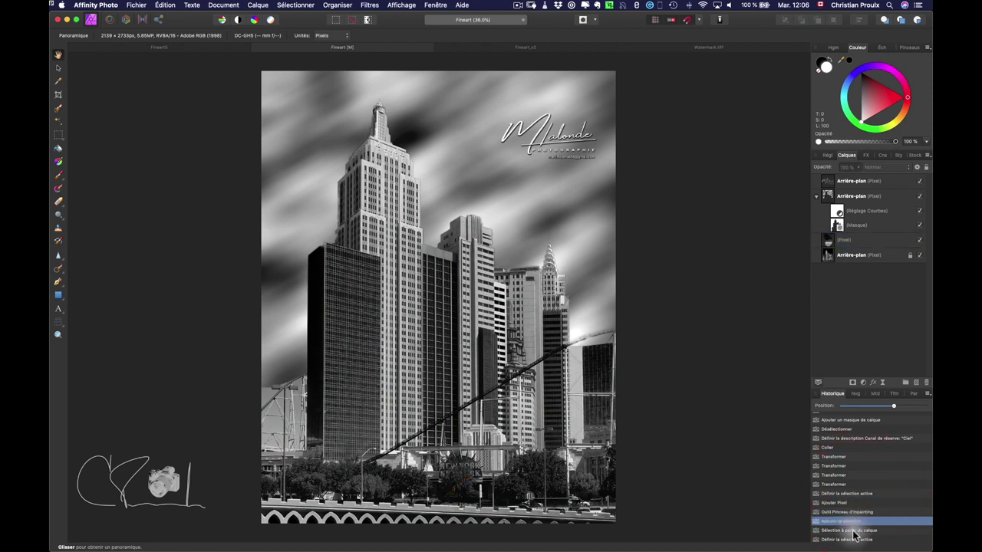
click(852, 530)
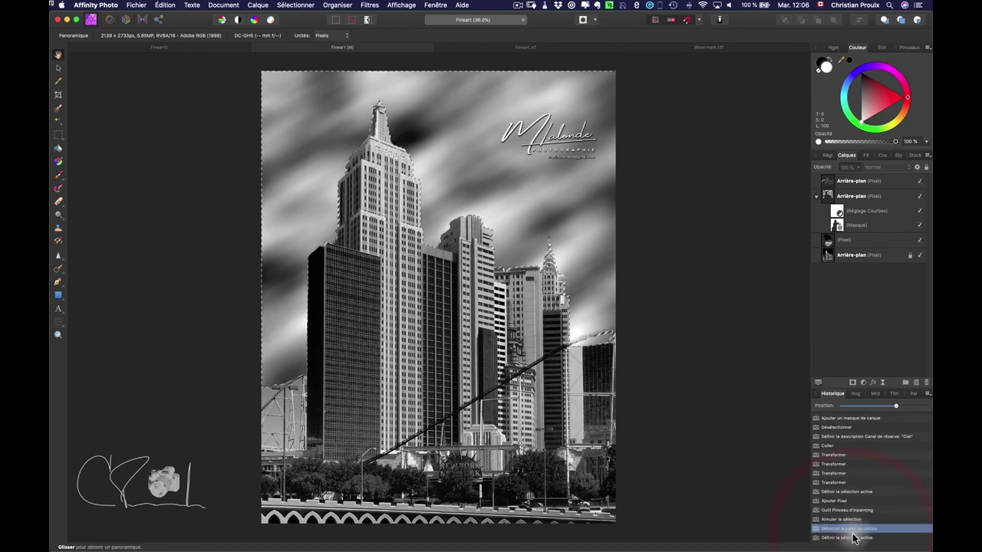
click(850, 539)
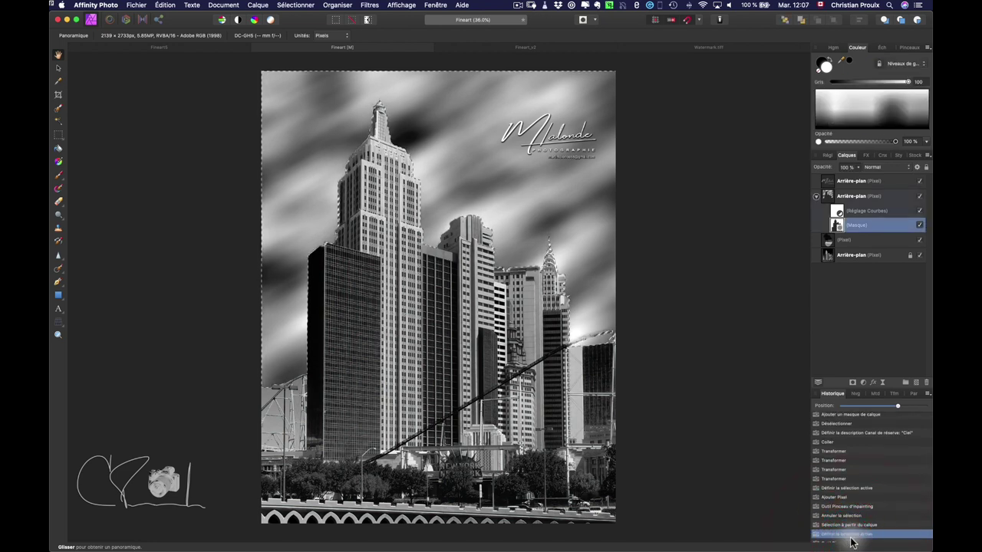
scroll(850, 542, down, 2)
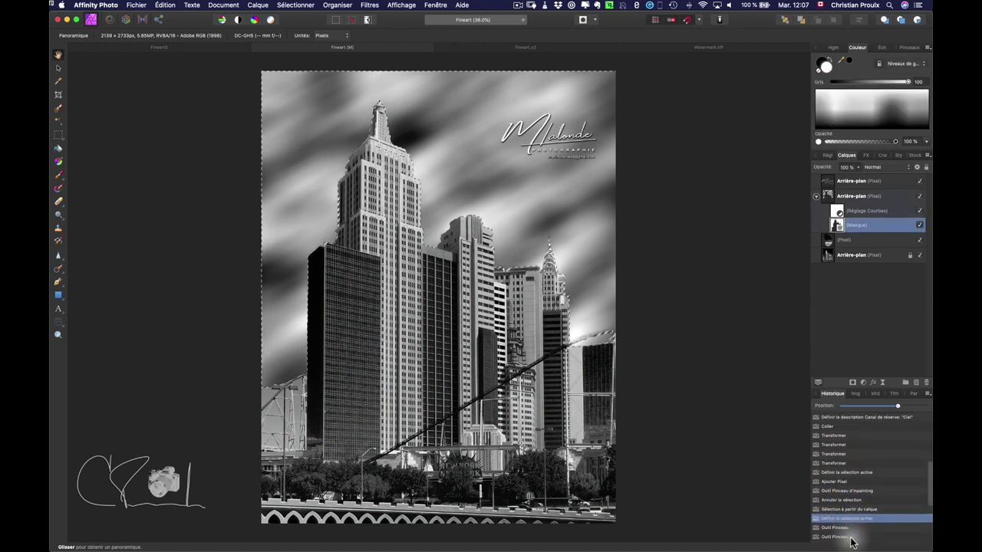
scroll(850, 542, down, 1)
scroll(850, 542, down, 1)
scroll(850, 541, down, 2)
scroll(850, 542, down, 1)
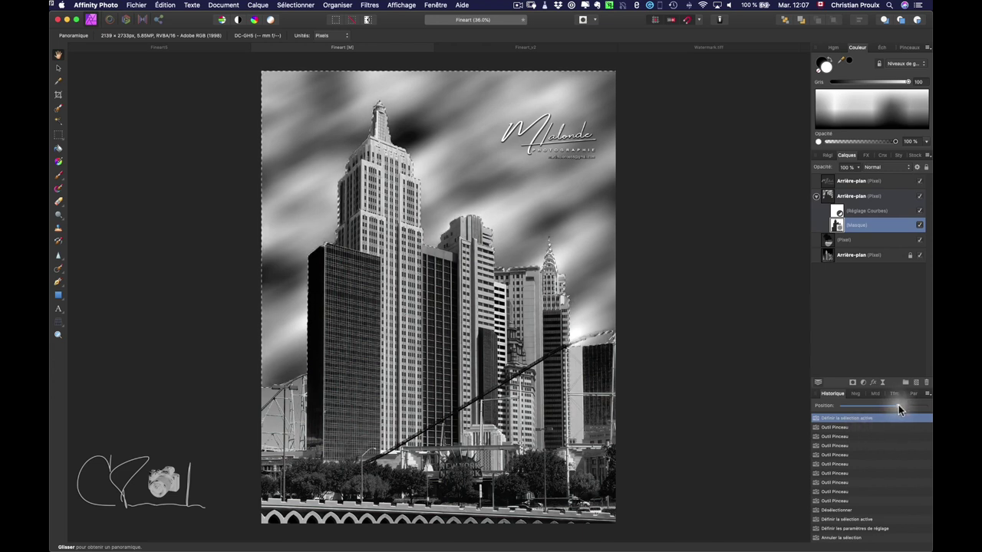
Step: Replay the mask brush strokes and the sky-brightening curves change, ending at the final deselect
drag(898, 405, 922, 403)
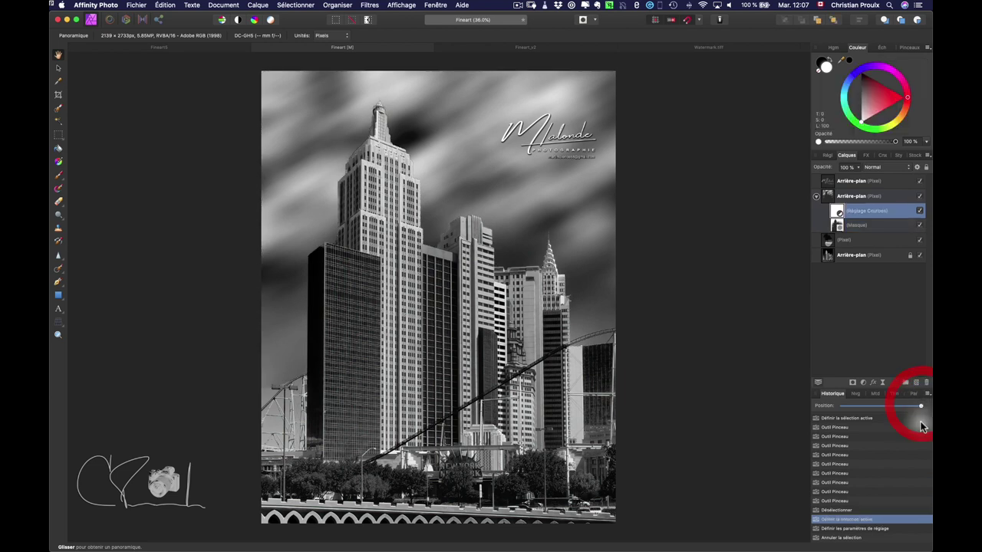
click(874, 529)
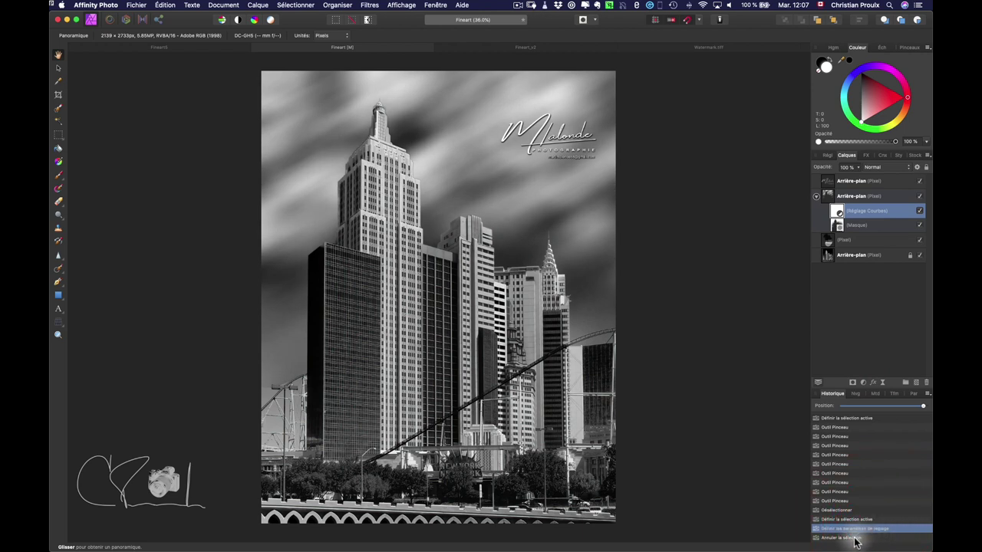
click(856, 539)
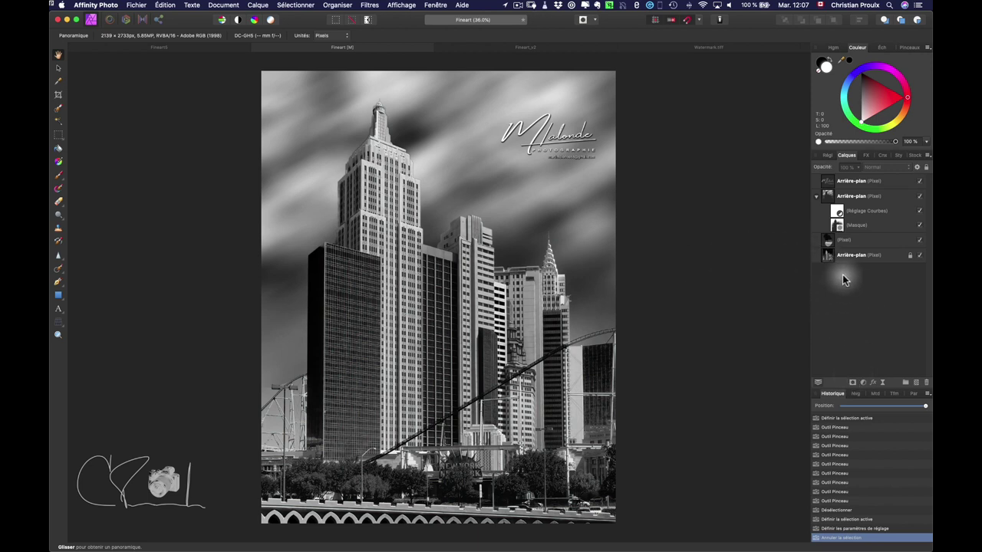
Step: In Fineart_v2, load the 'Ciel' channel as a selection, deselect it, and return to Layers
click(527, 48)
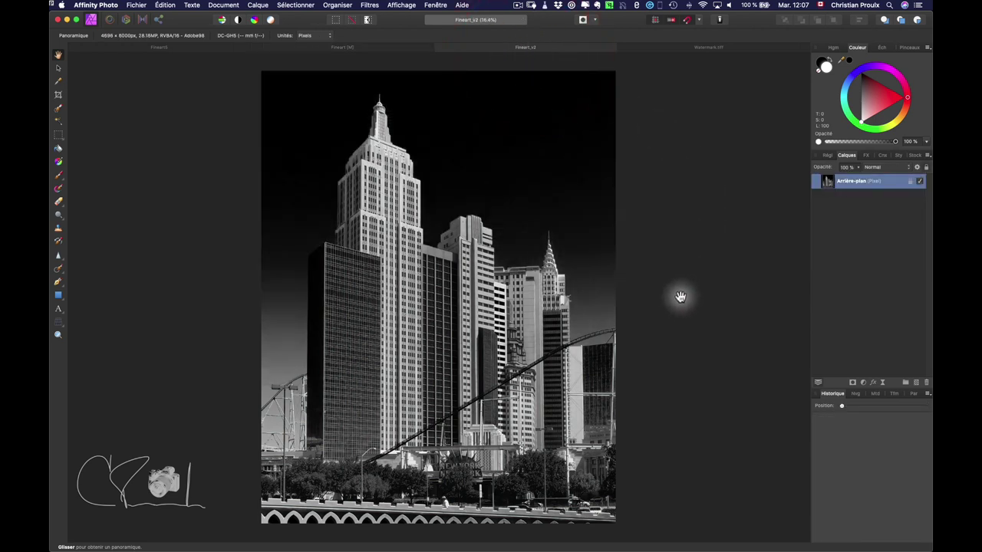
click(59, 109)
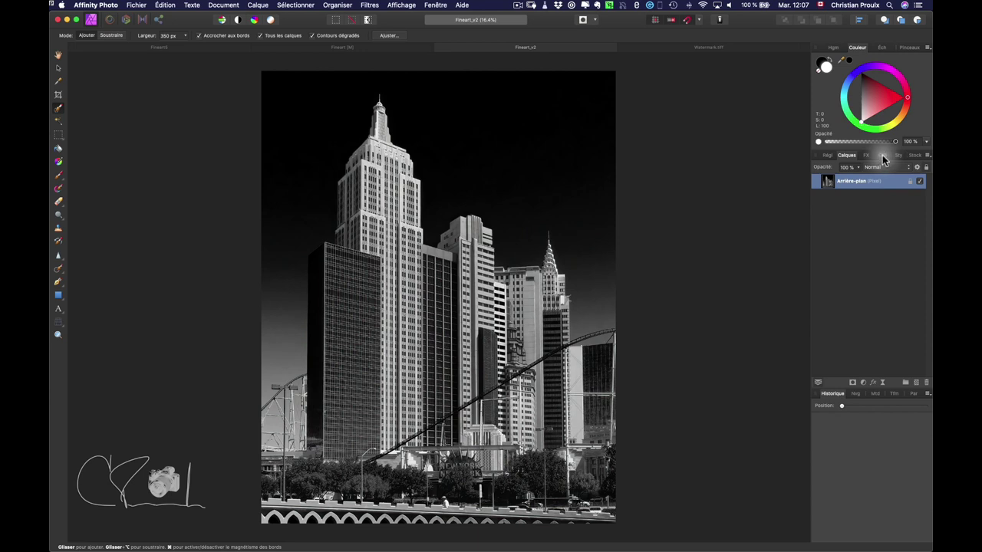
click(882, 156)
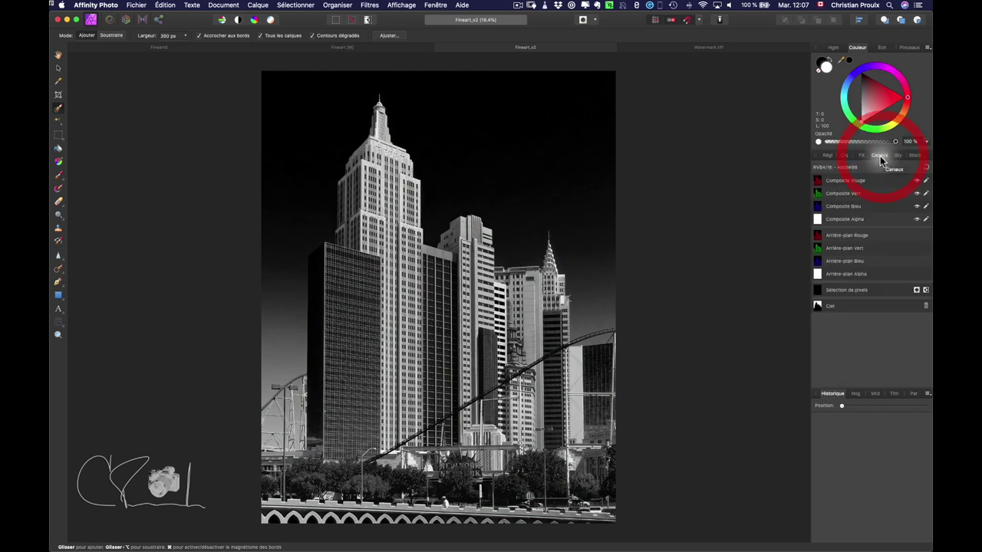
right_click(854, 306)
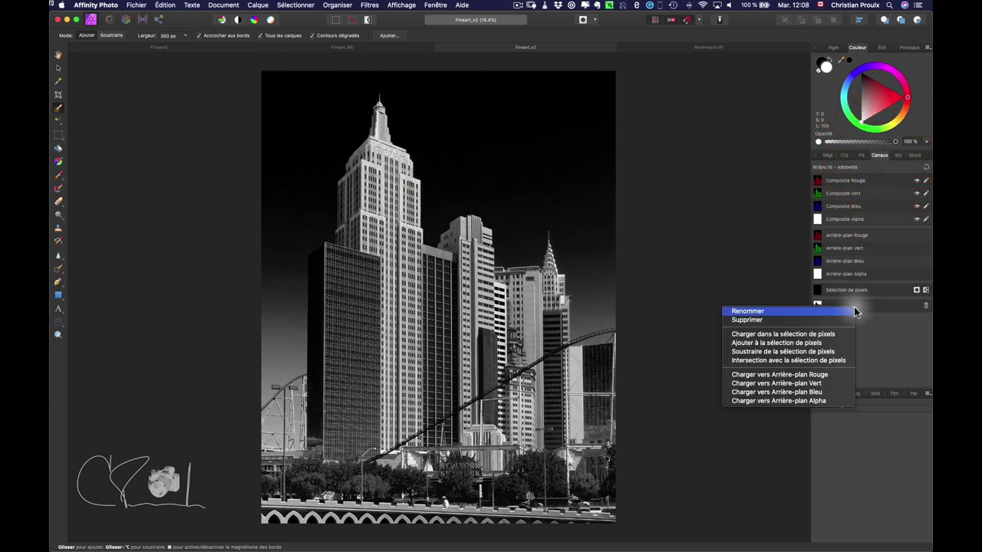
click(827, 336)
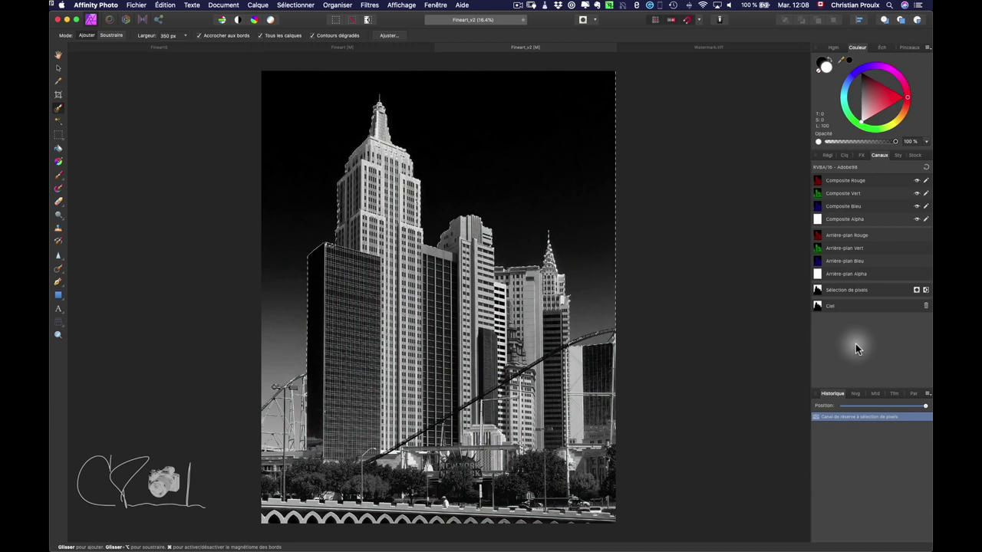
key(super+d)
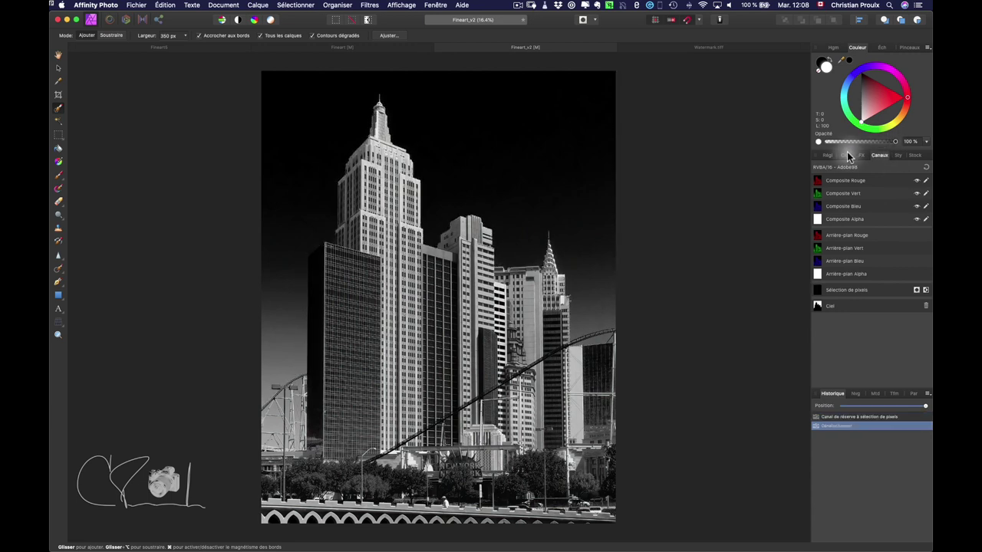
click(846, 157)
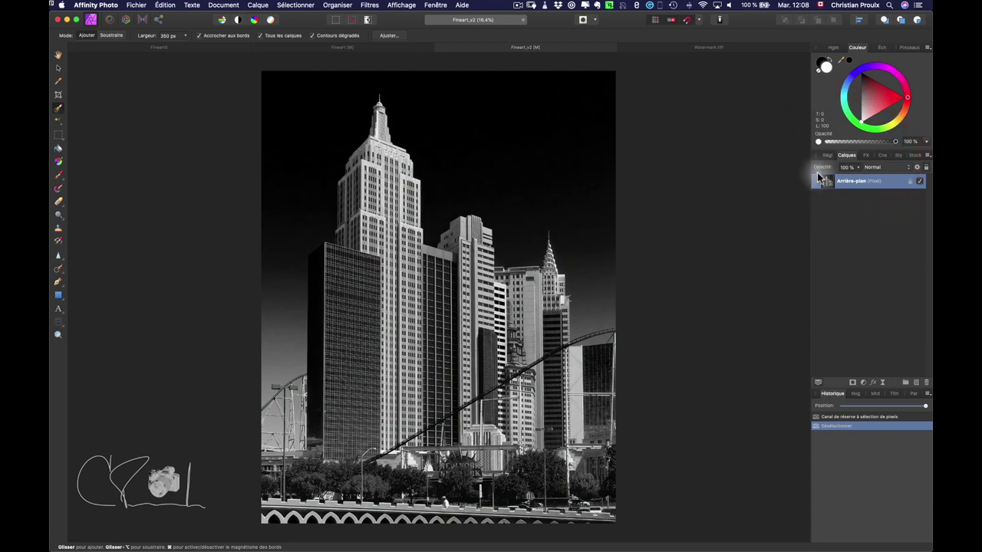
Step: Duplicate the Fineart_v2 background photo layer and open the Filters menu
key(h)
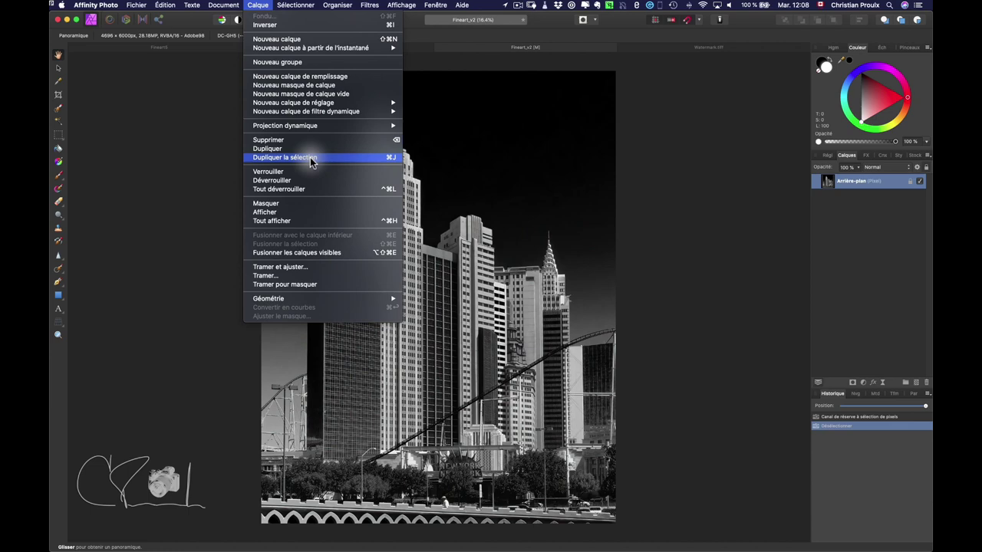
click(317, 158)
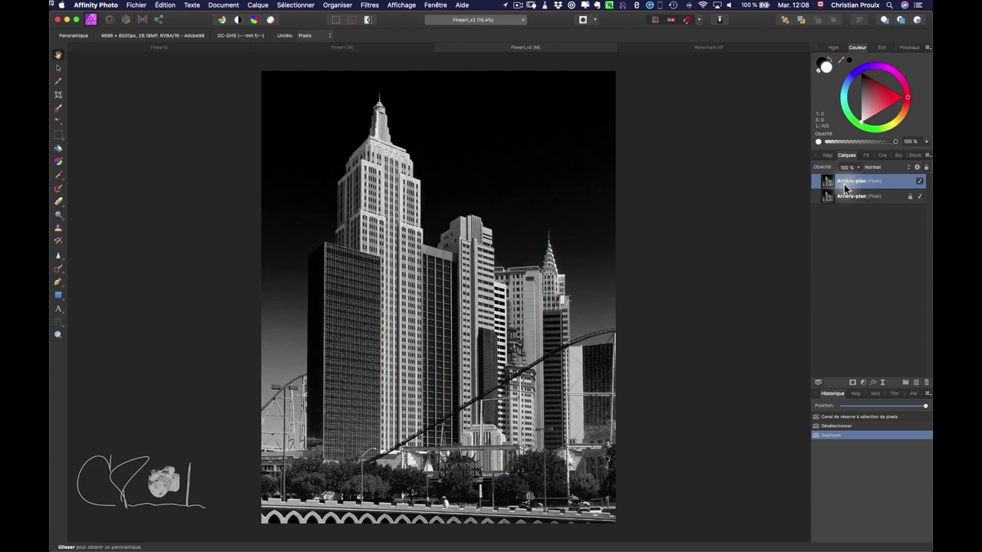
click(373, 8)
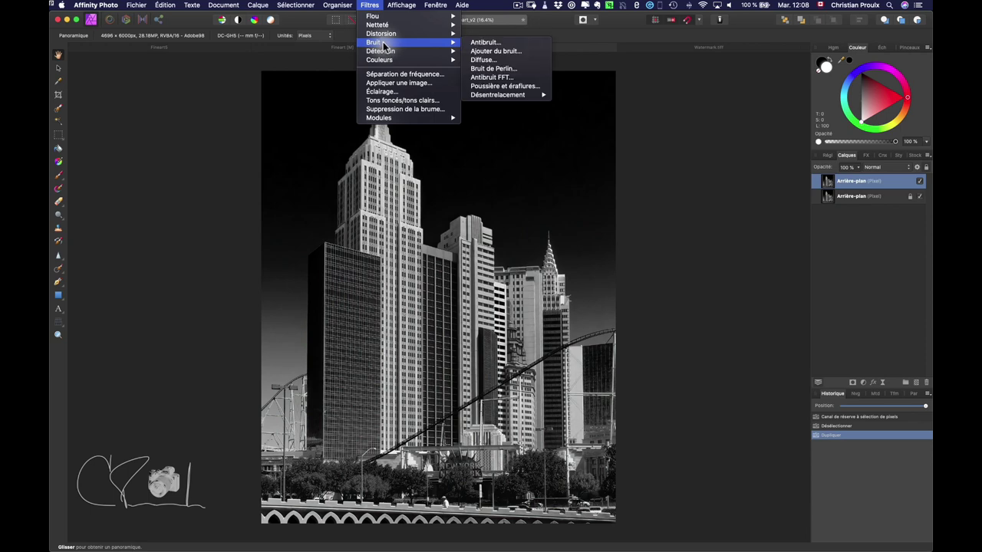
Step: Fill the duplicate layer with Perlin noise at about 377 px zoom and 16.6 persistence
click(505, 71)
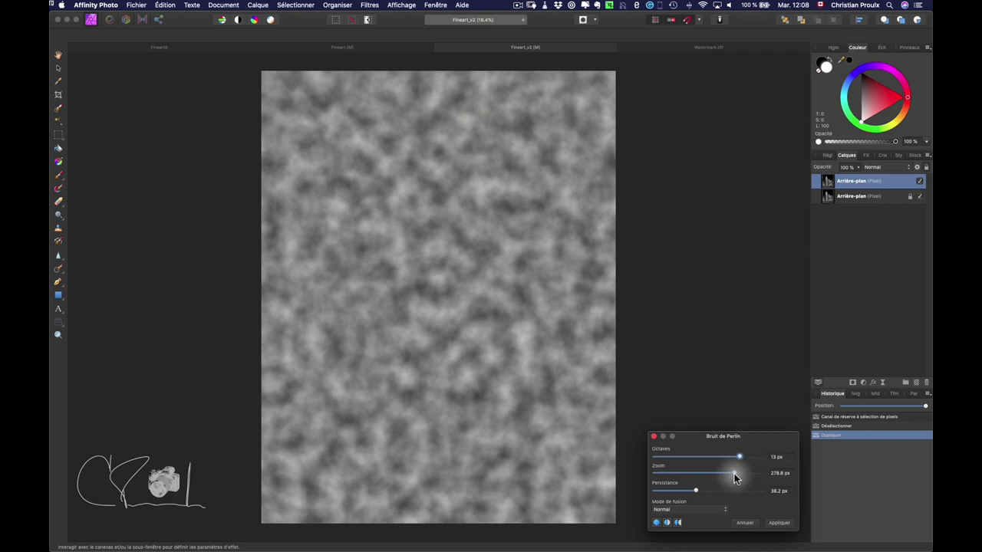
mouse_move(733, 475)
mouse_down()
mouse_move(746, 477)
mouse_move(694, 479)
mouse_move(744, 476)
mouse_move(679, 499)
mouse_move(697, 493)
mouse_move(657, 495)
mouse_move(738, 496)
mouse_move(669, 496)
mouse_up()
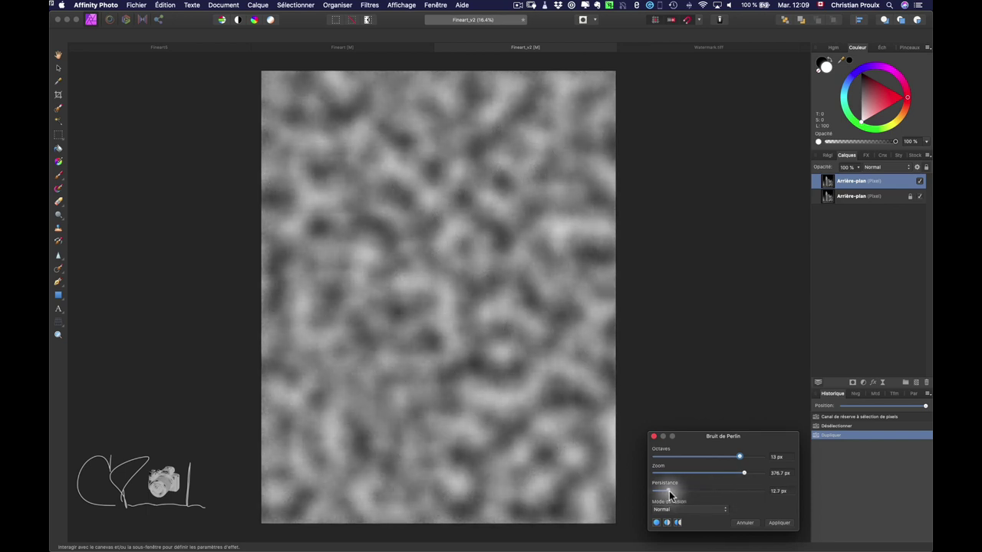
click(779, 527)
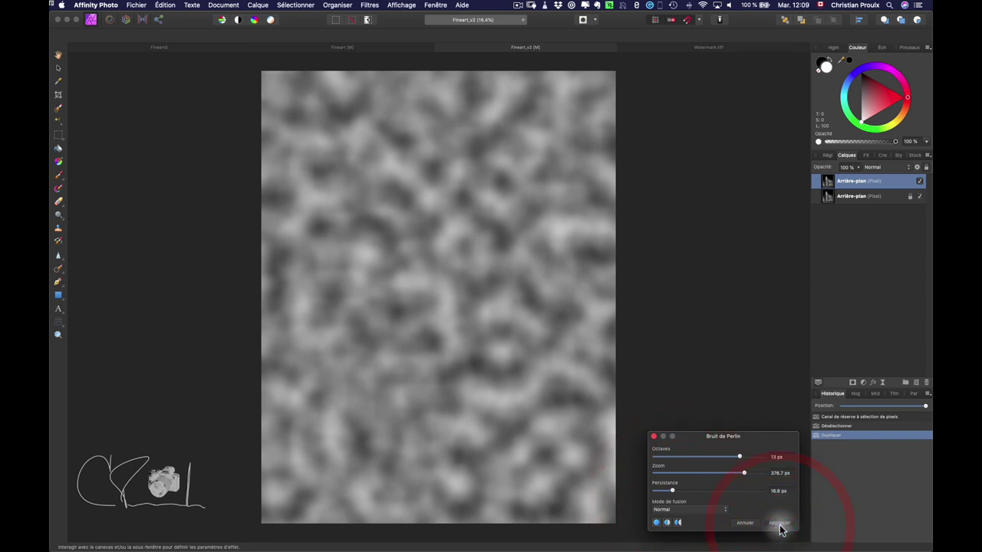
Step: Rename the top noise layer to 'Nuages'
double_click(851, 181)
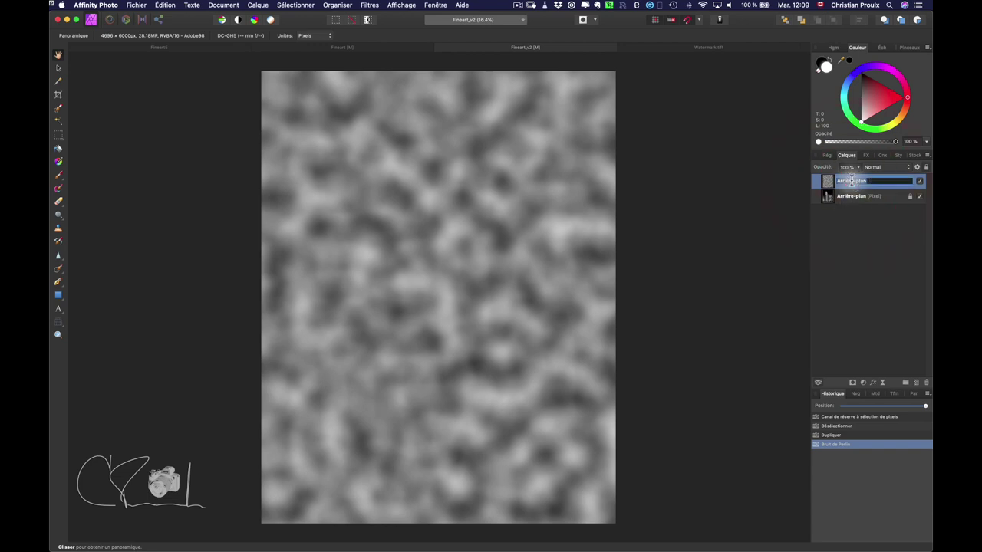
text(Nuages)
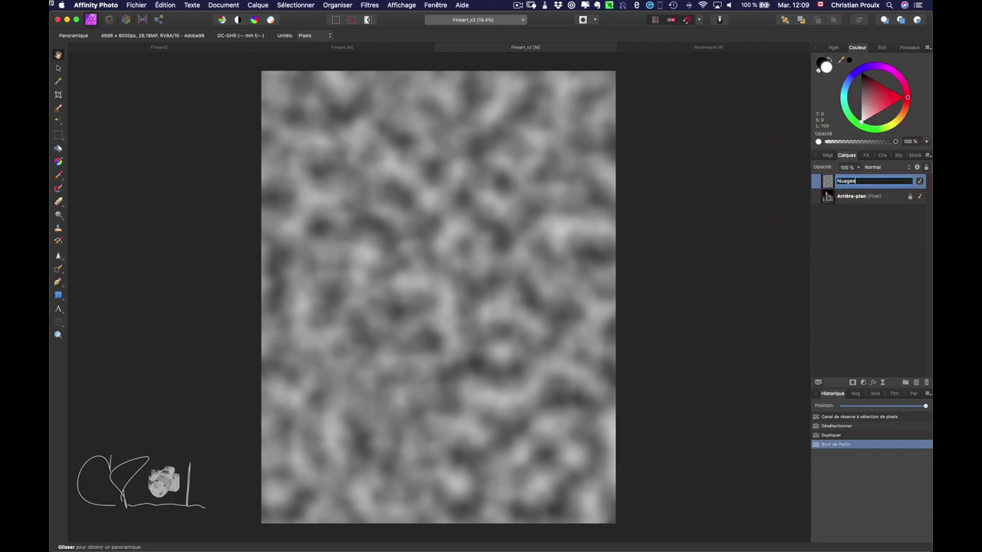
key(Return)
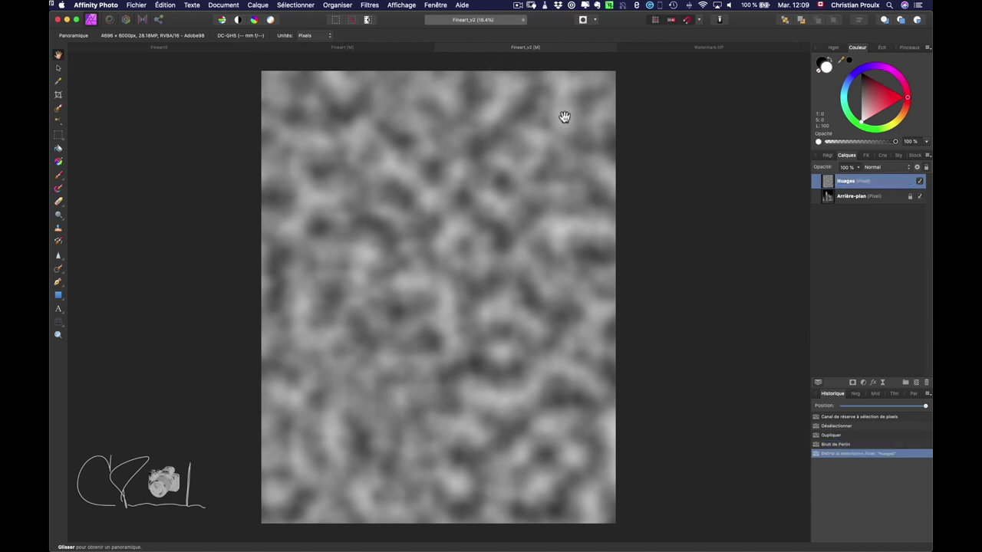
Step: Add a Curves adjustment with its blend mode set to Luminosité
click(866, 383)
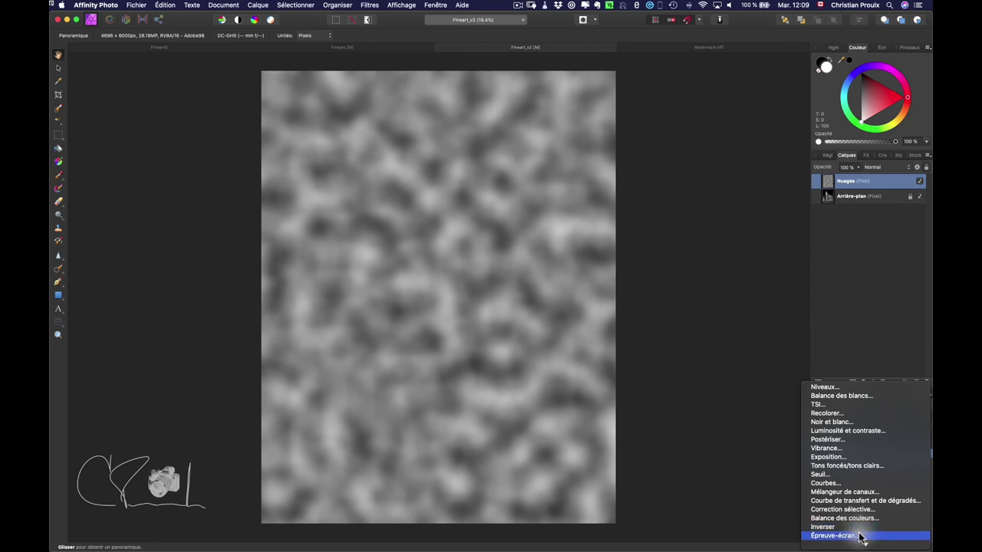
click(850, 481)
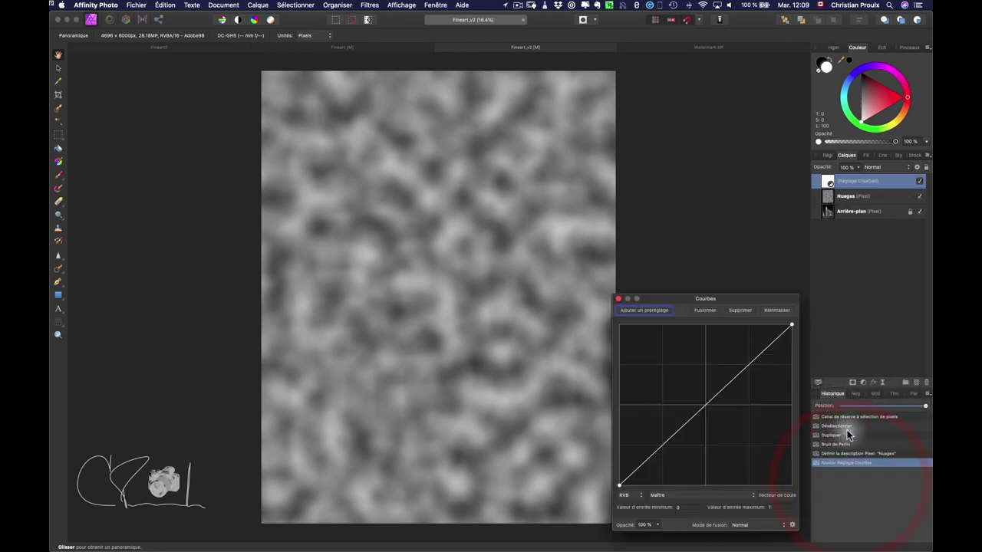
mouse_move(757, 296)
mouse_down()
mouse_move(787, 135)
mouse_move(782, 63)
mouse_up()
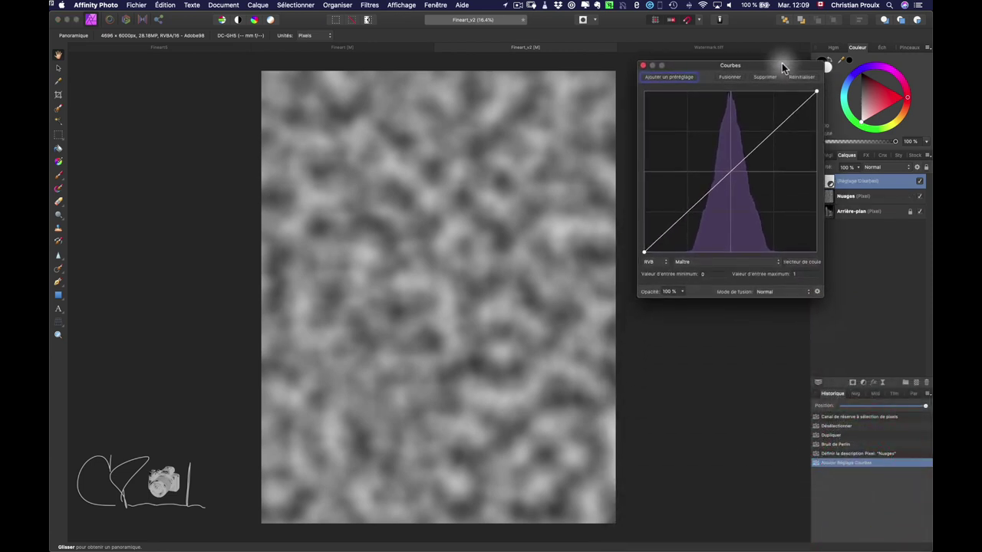
click(780, 284)
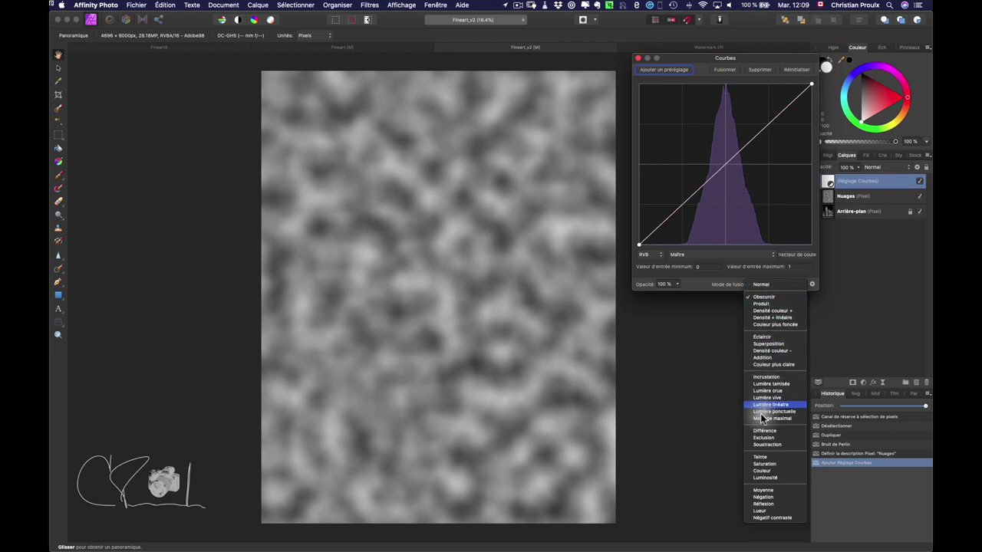
click(763, 477)
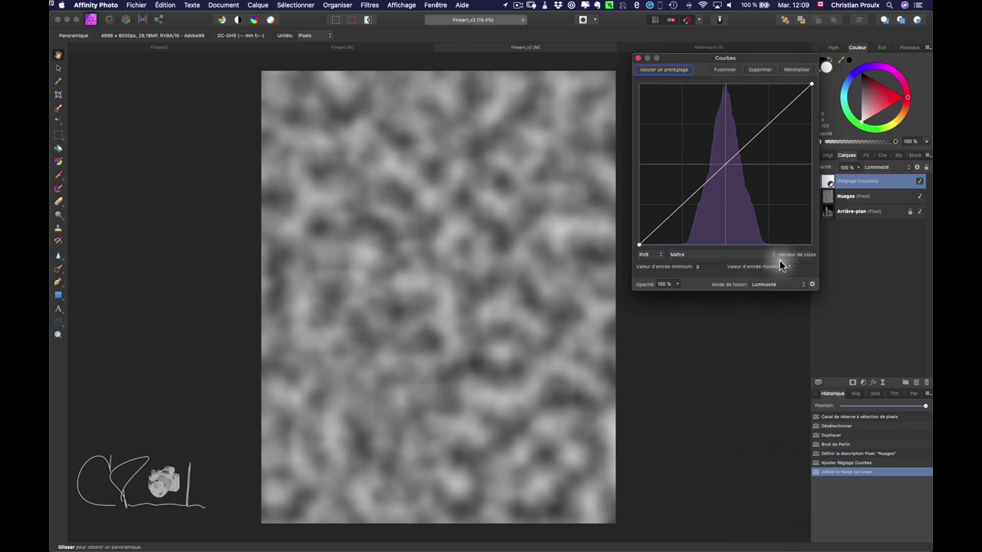
Step: Pull the curve's black and white points inward and nest the Curves inside Nuages
click(640, 247)
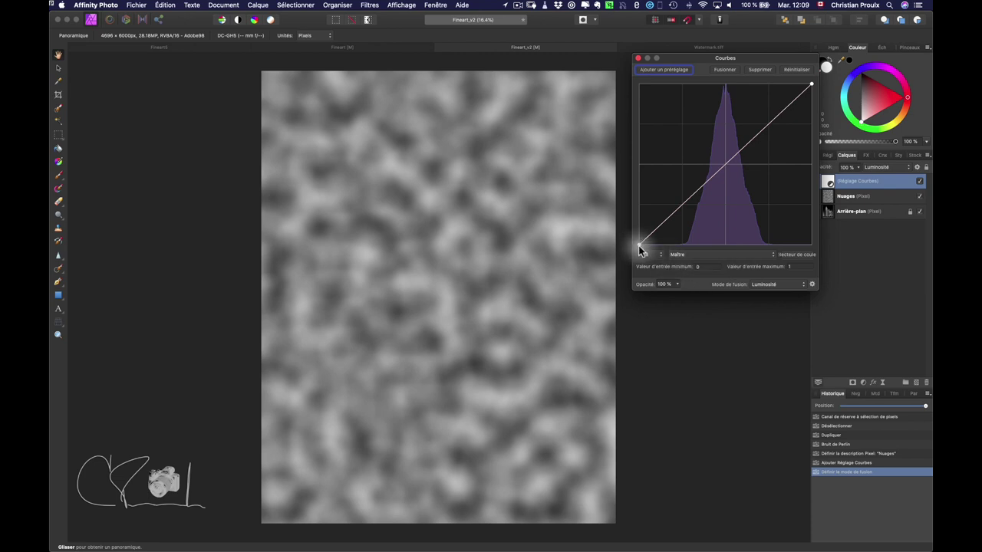
drag(641, 246, 685, 246)
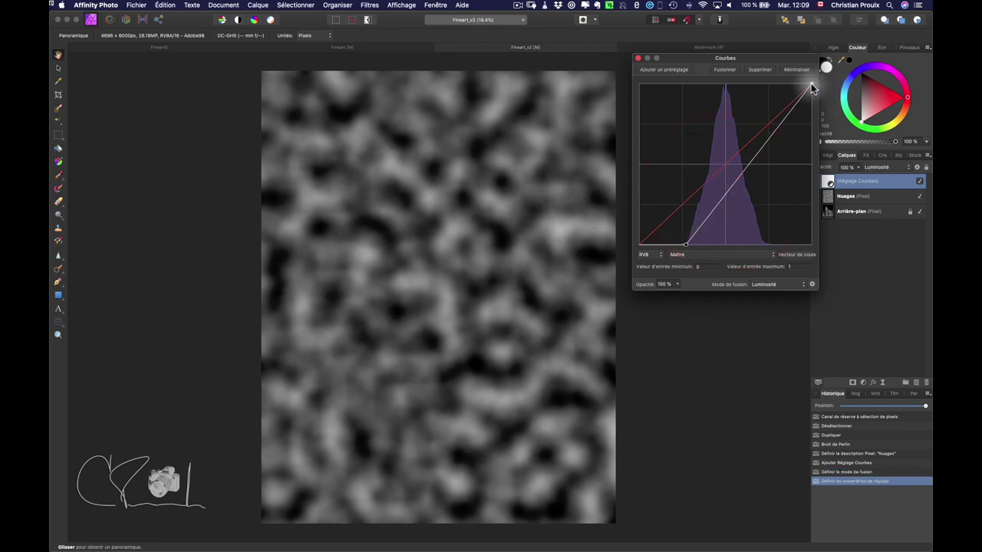
drag(811, 86, 761, 84)
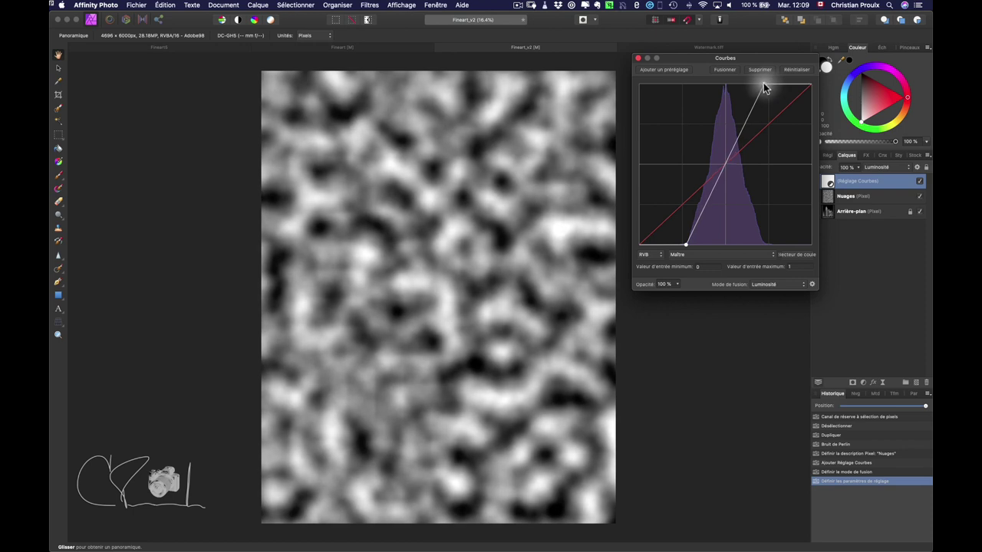
click(762, 86)
click(637, 59)
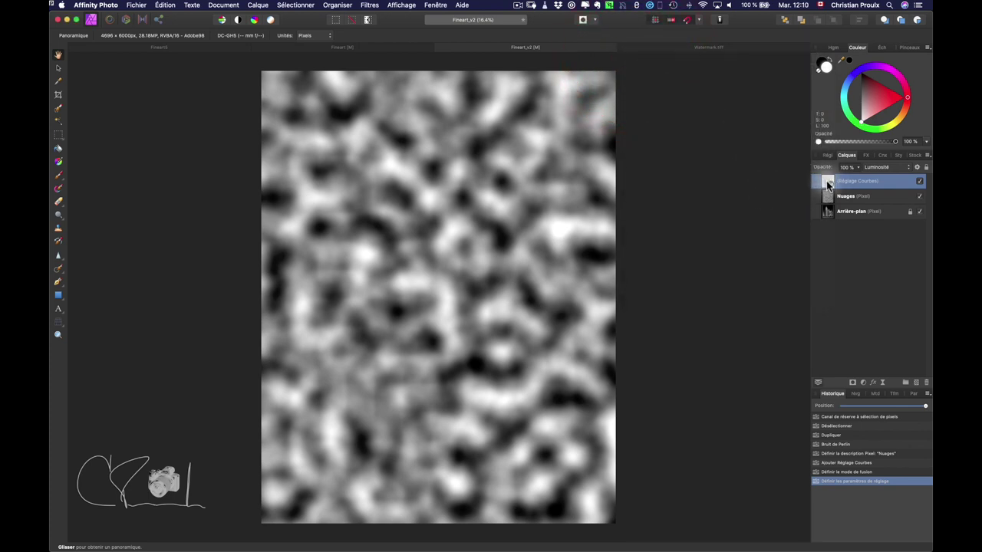
drag(827, 184, 831, 191)
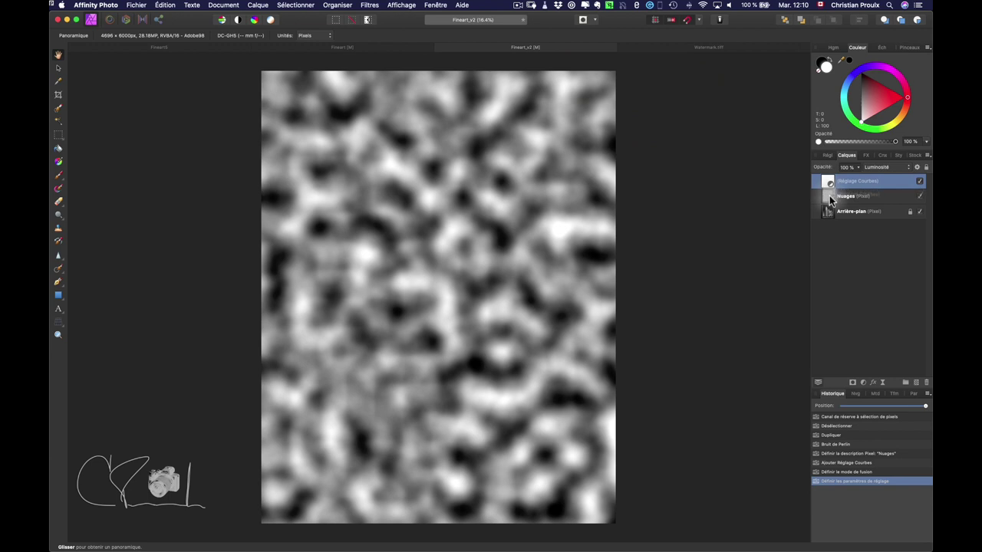
drag(829, 200, 828, 200)
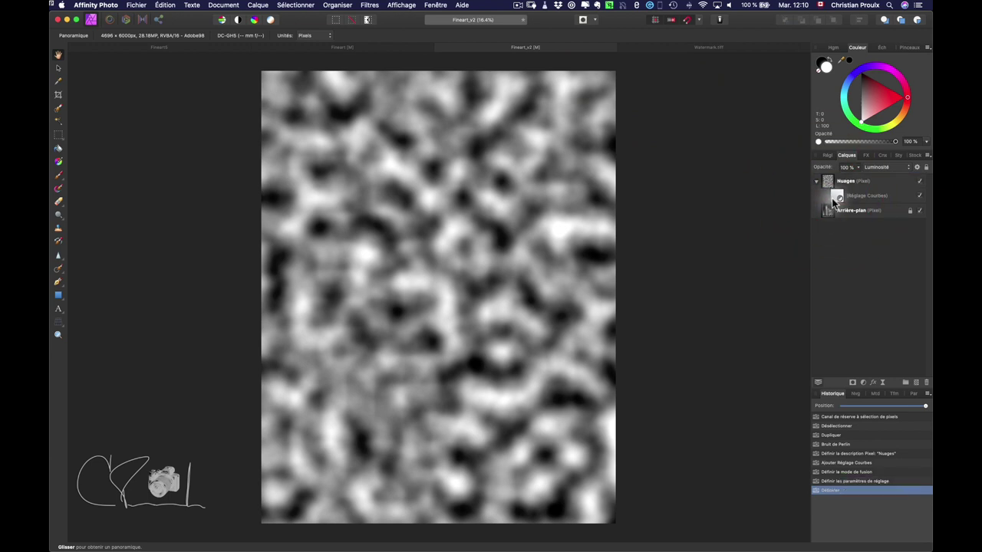
Step: Compare the layers, then load the Ciel channel as a pixel selection
click(920, 196)
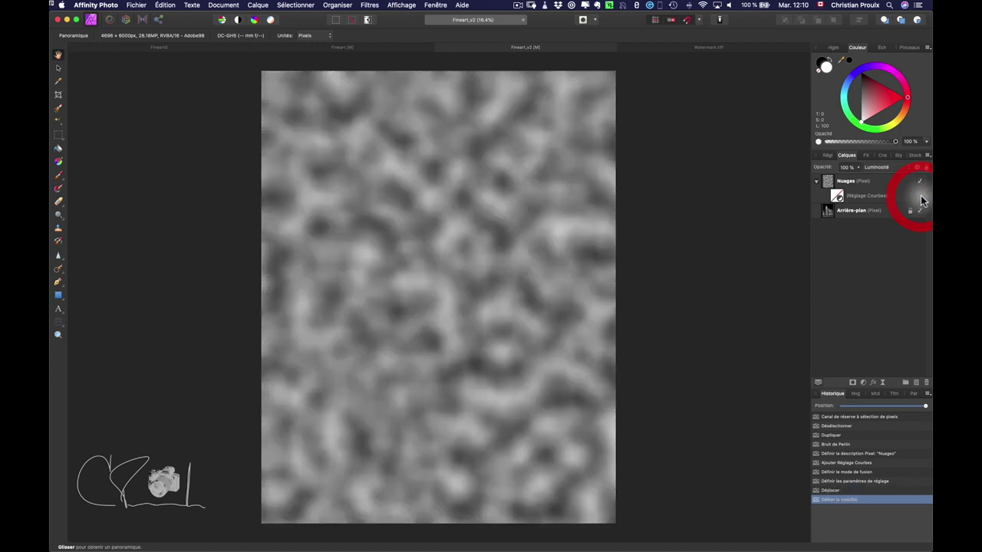
click(919, 182)
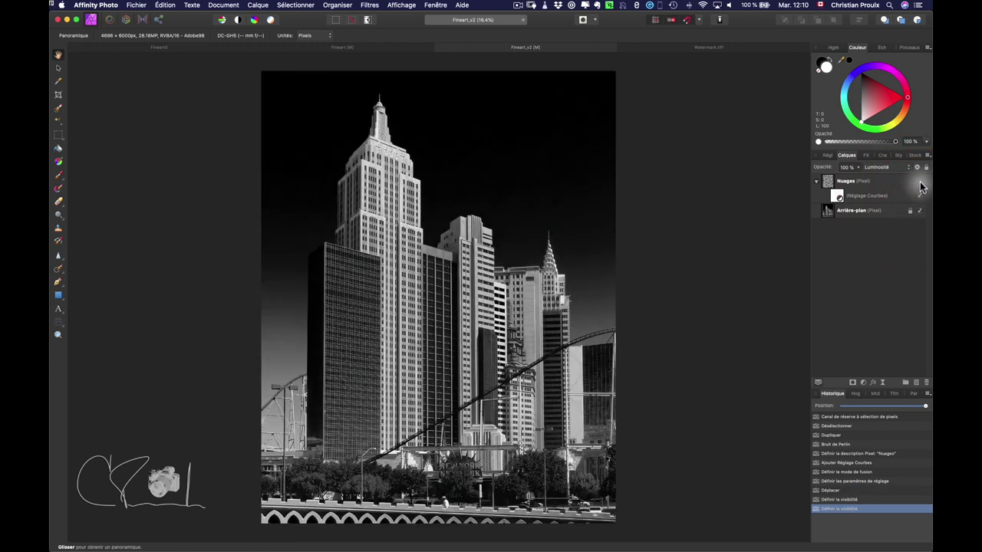
click(920, 183)
click(840, 198)
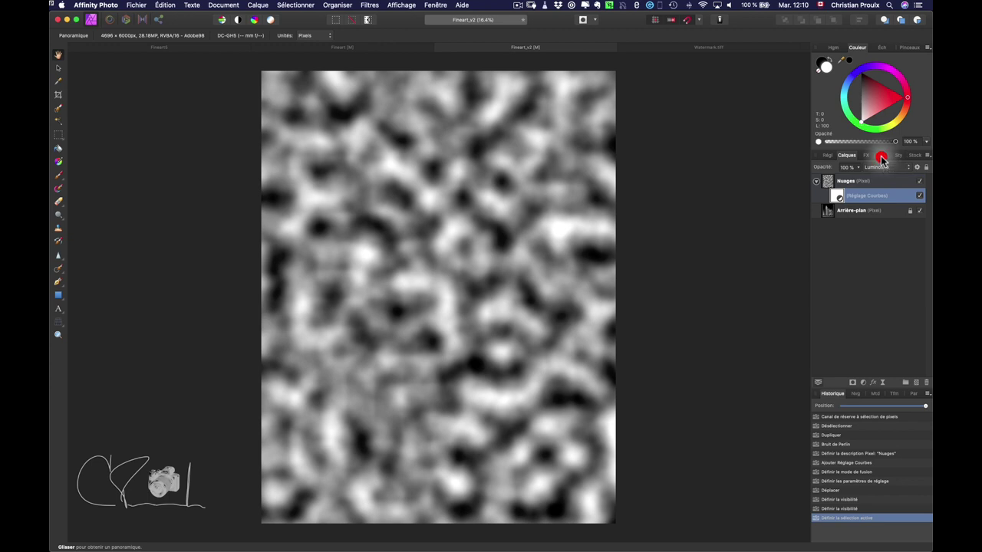
click(880, 157)
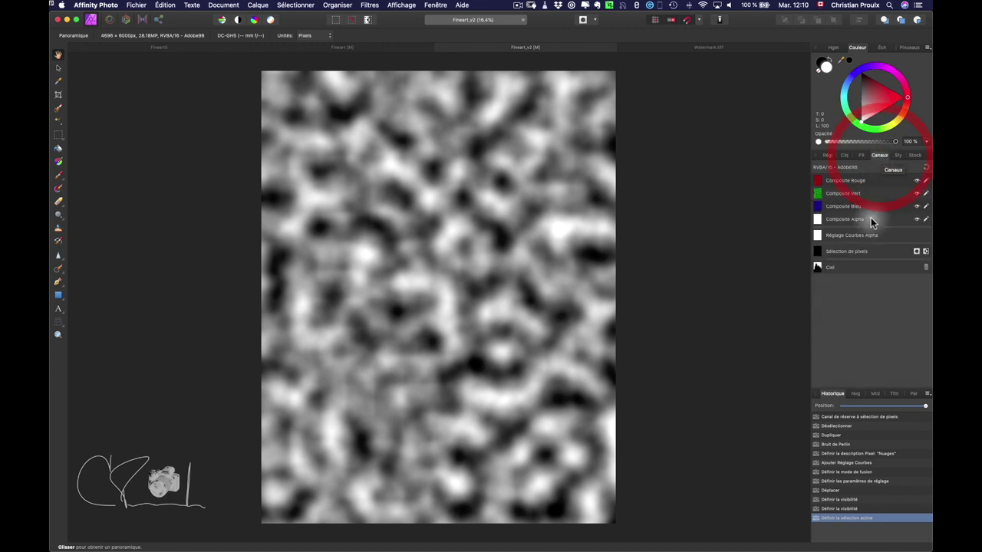
right_click(870, 267)
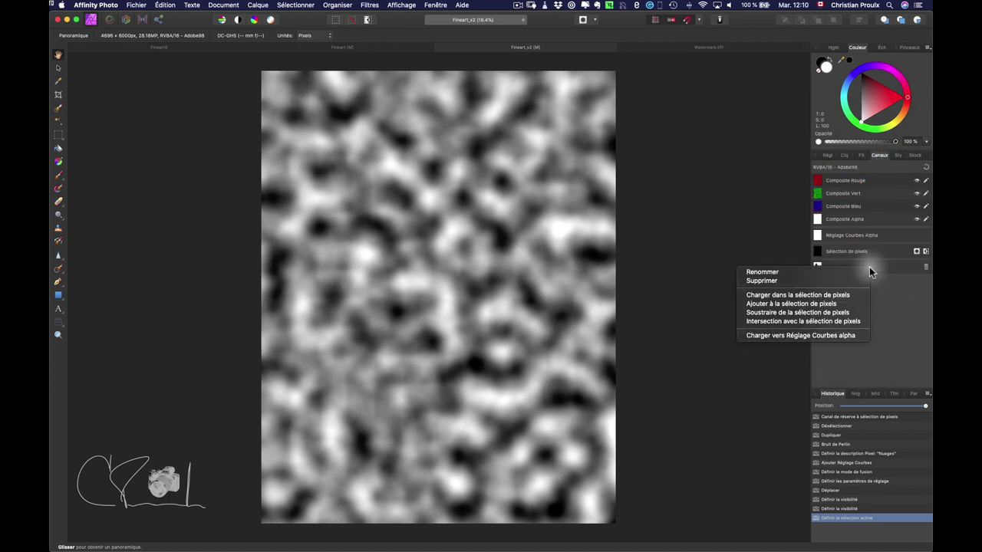
click(782, 296)
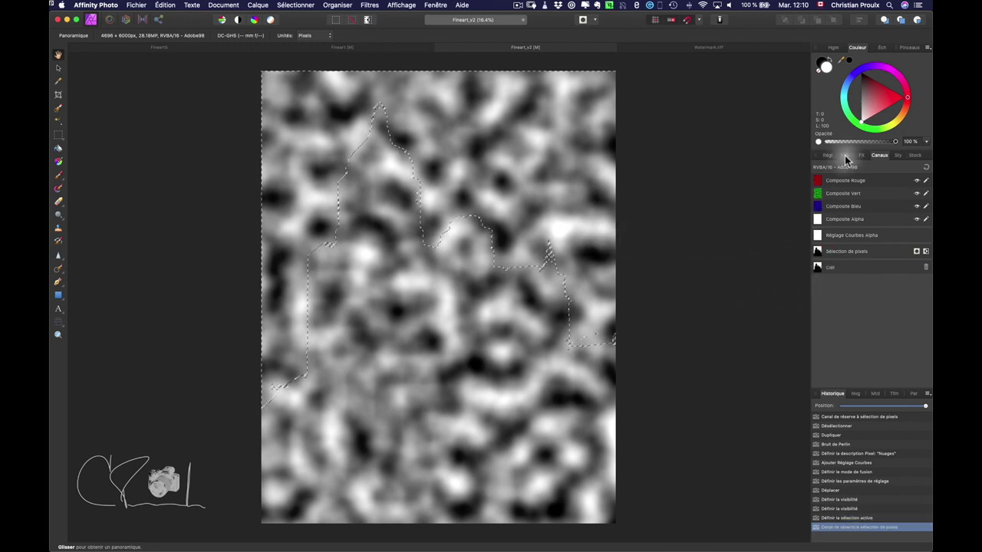
click(847, 157)
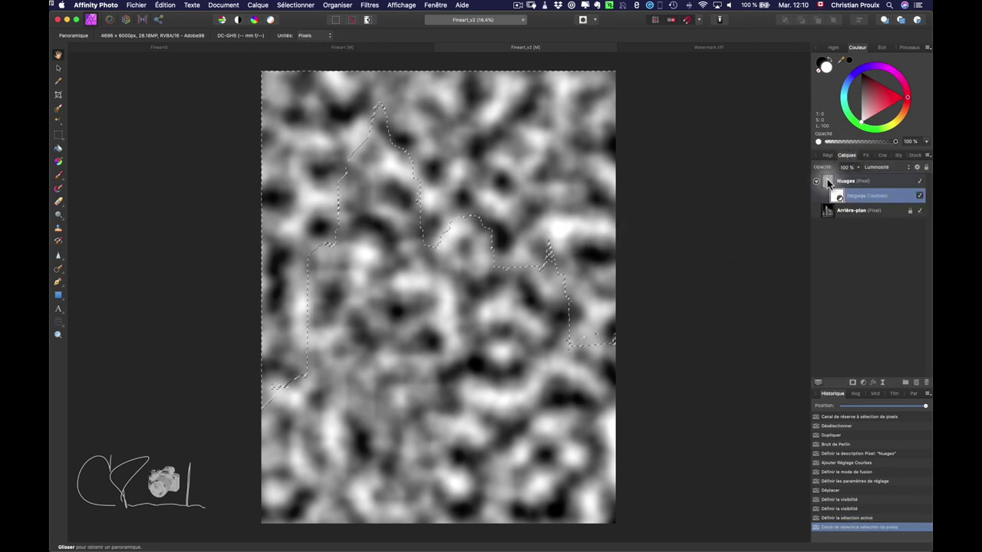
Step: Mask the Nuages layer from the sky selection, then deselect
click(828, 183)
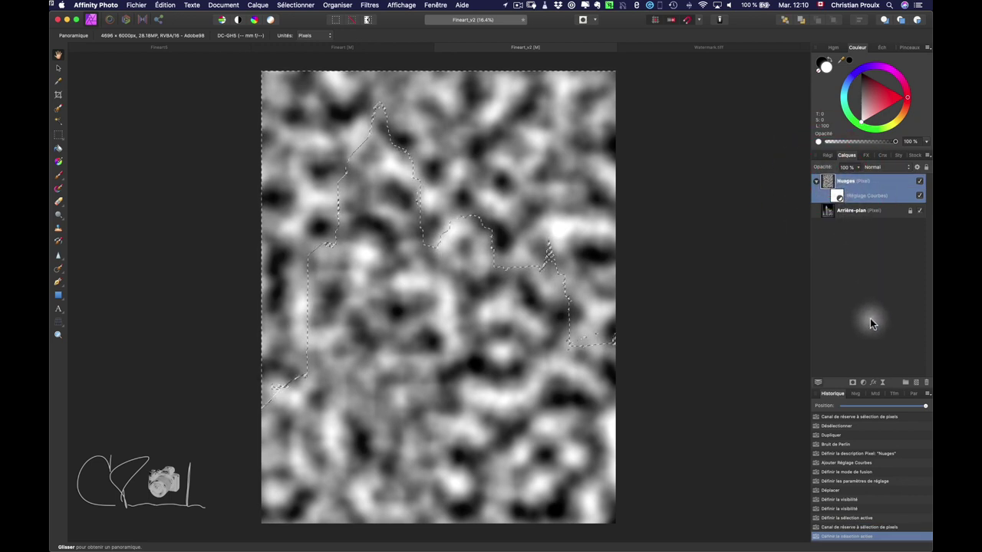
click(853, 382)
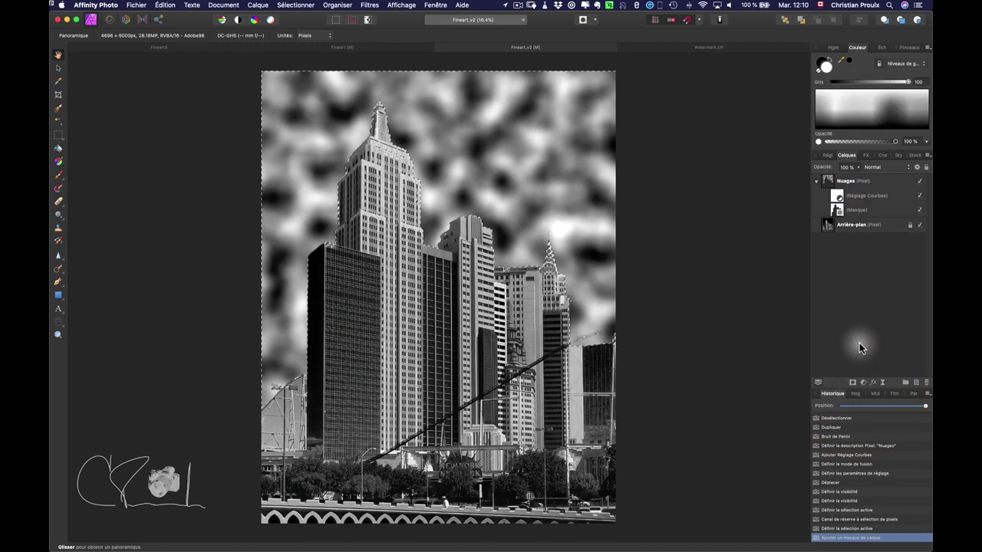
key(super+d)
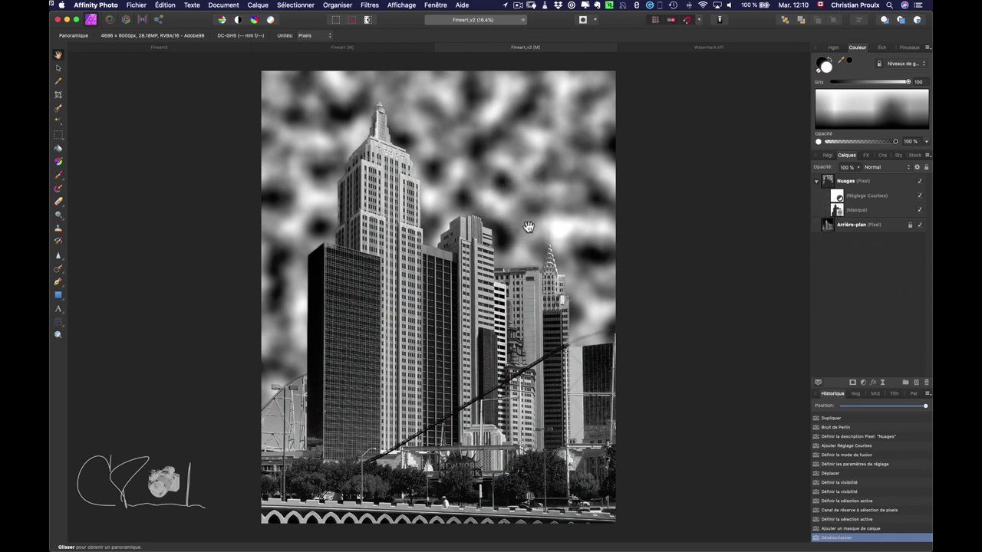
click(829, 182)
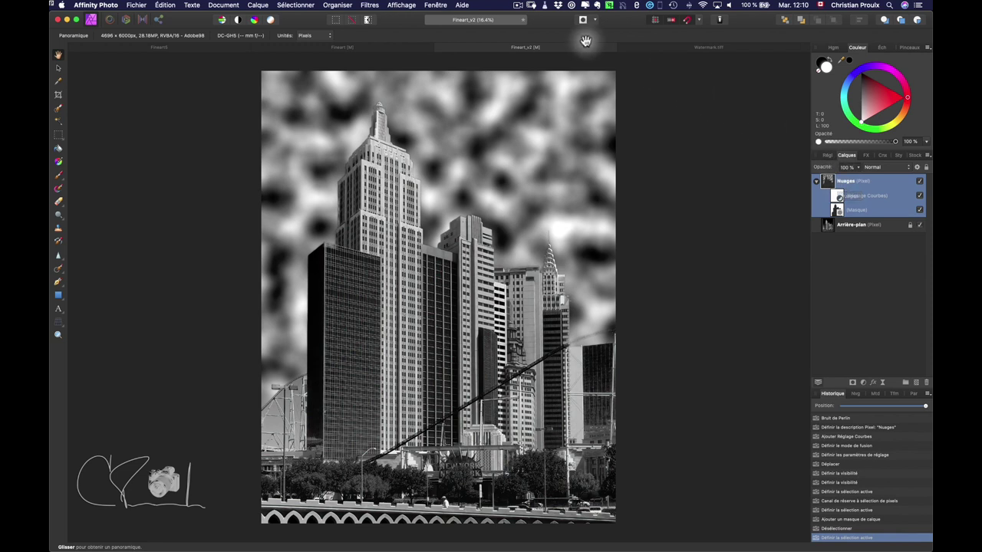
Step: Try directional blur streaks on the clouds, then reset the blur radius to 0 px
click(371, 5)
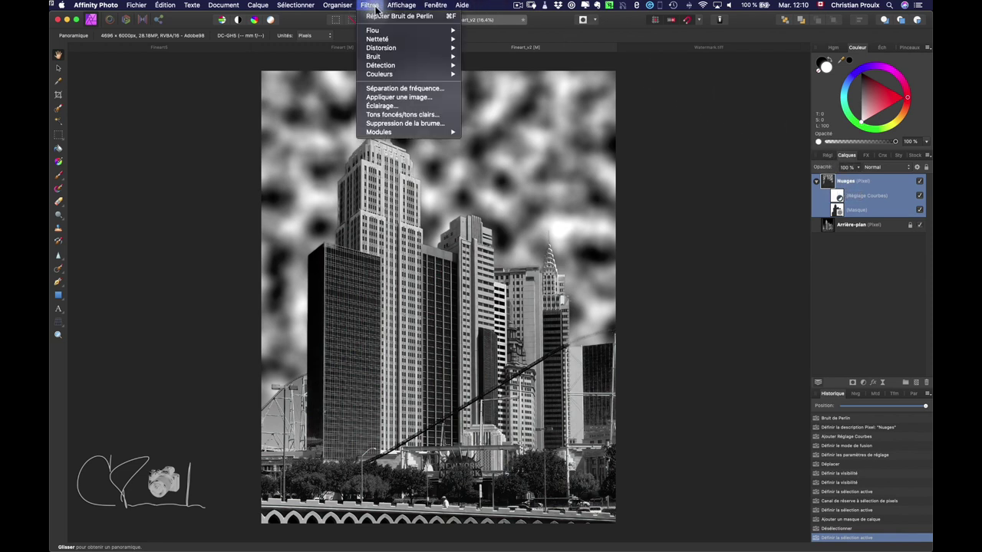
mouse_move(373, 30)
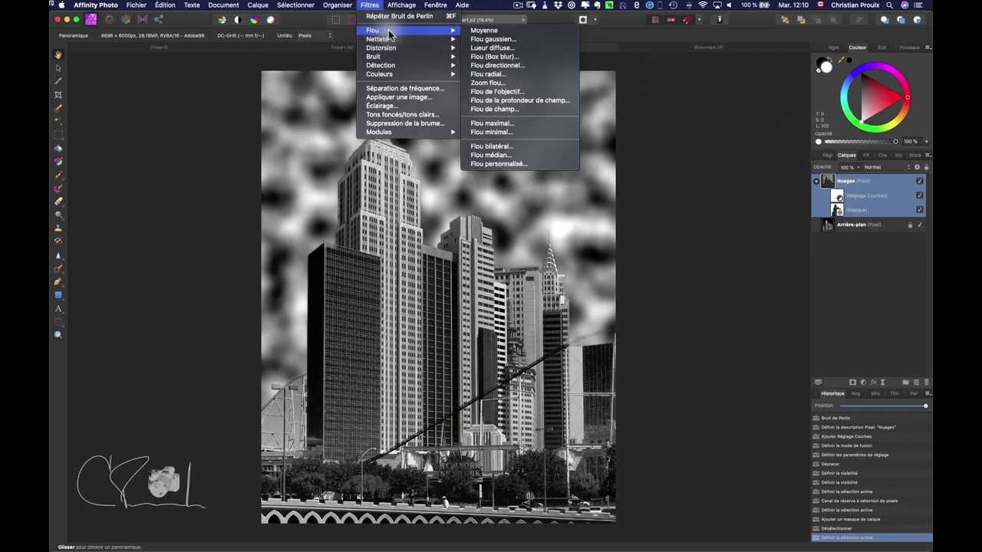
click(523, 66)
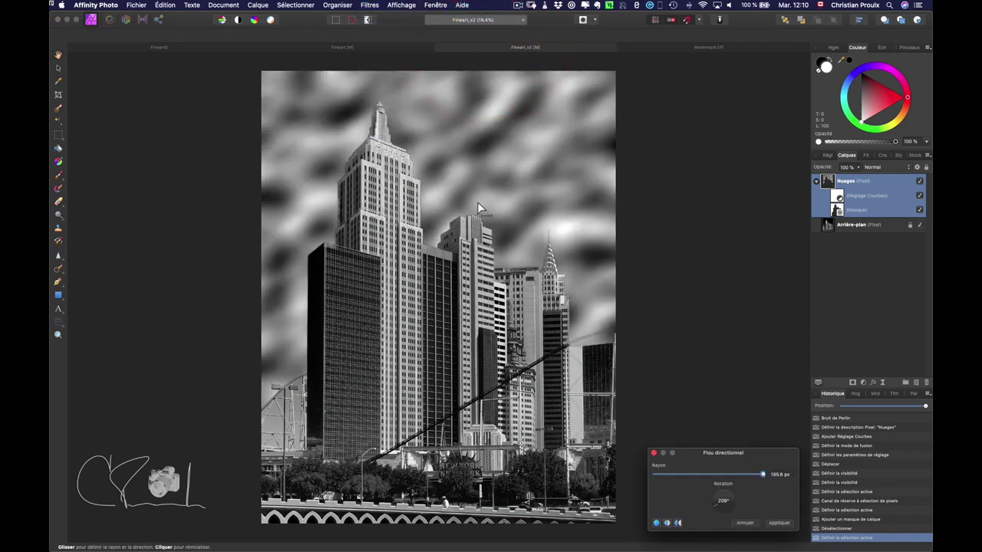
drag(664, 477, 653, 480)
click(643, 477)
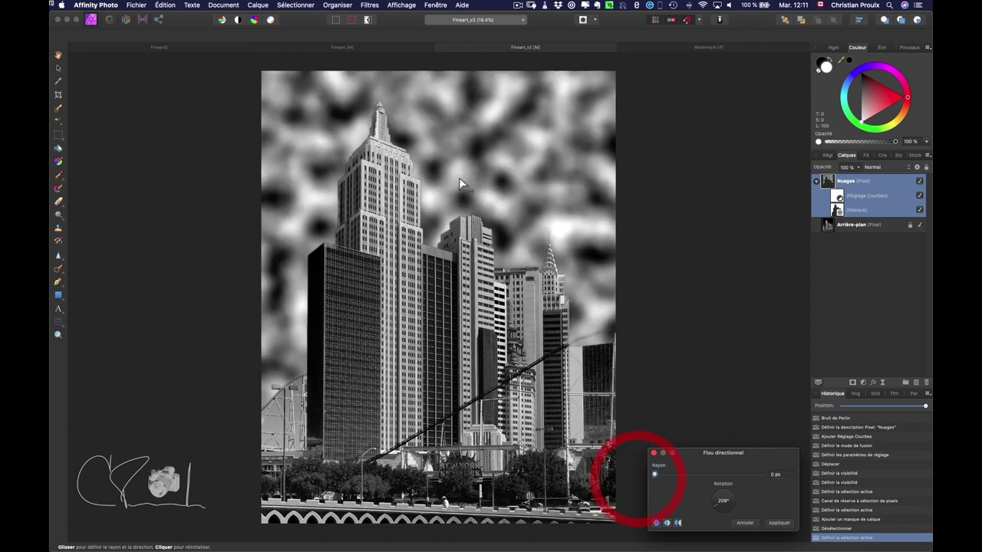
drag(437, 207, 454, 202)
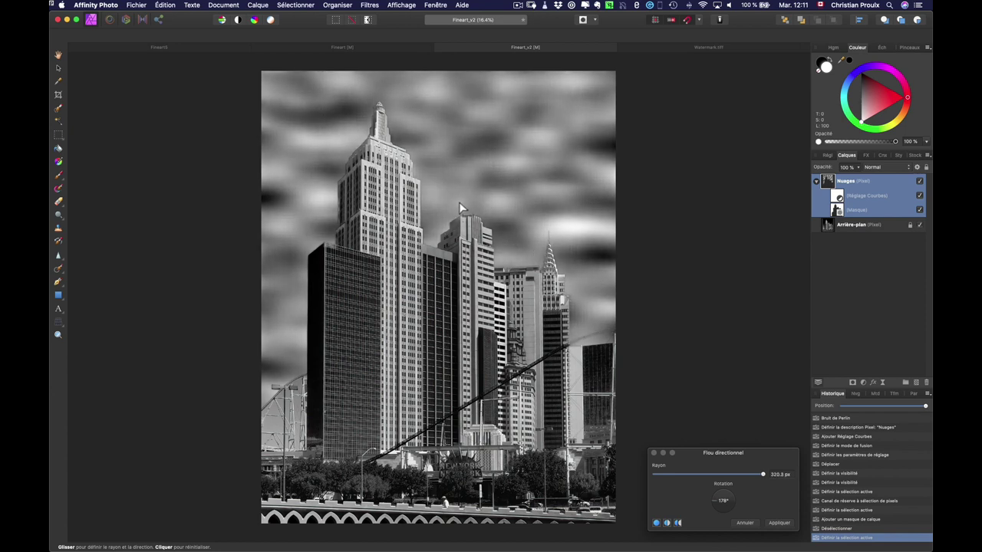
mouse_move(460, 205)
mouse_down()
mouse_move(443, 208)
mouse_move(461, 202)
mouse_up()
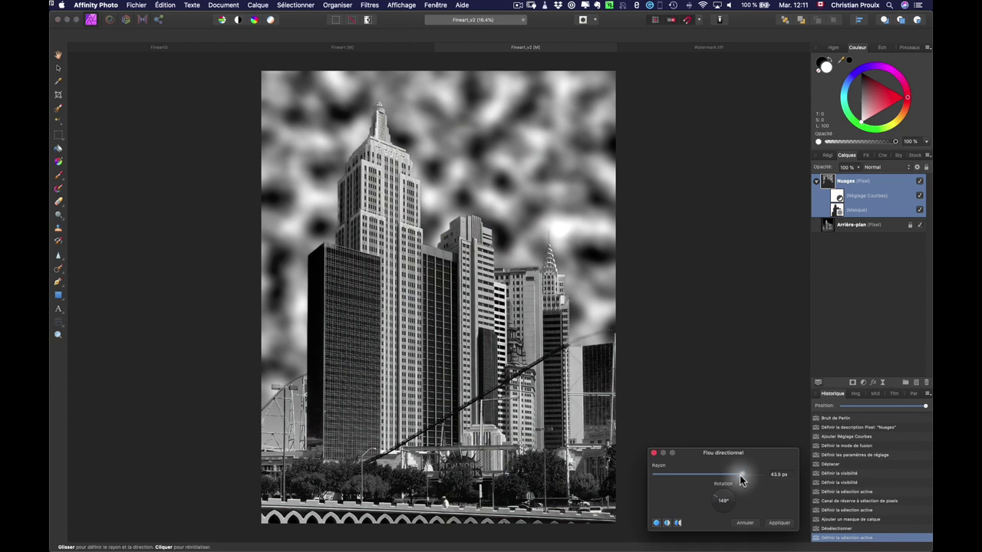
mouse_move(741, 474)
mouse_down()
mouse_move(655, 480)
mouse_move(724, 480)
mouse_up()
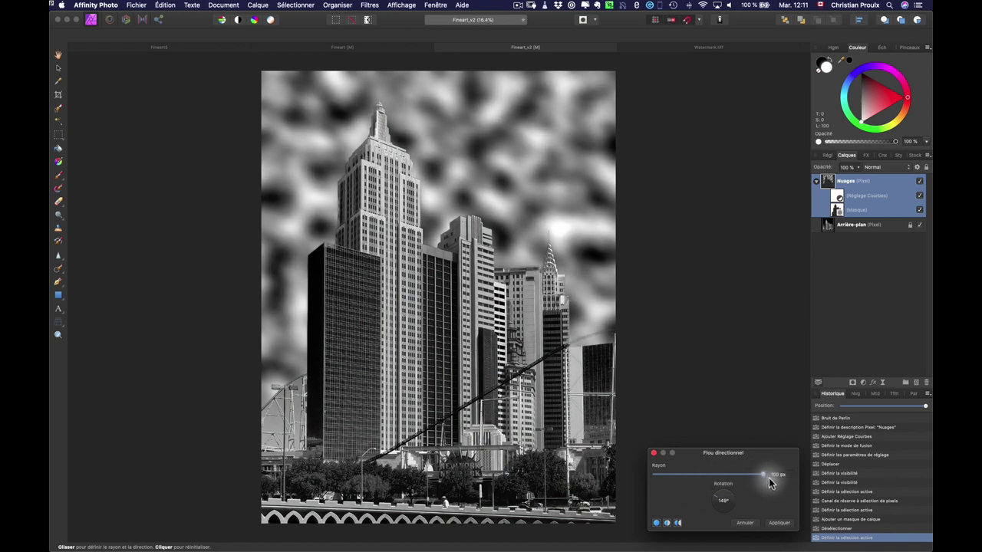
drag(770, 480, 652, 480)
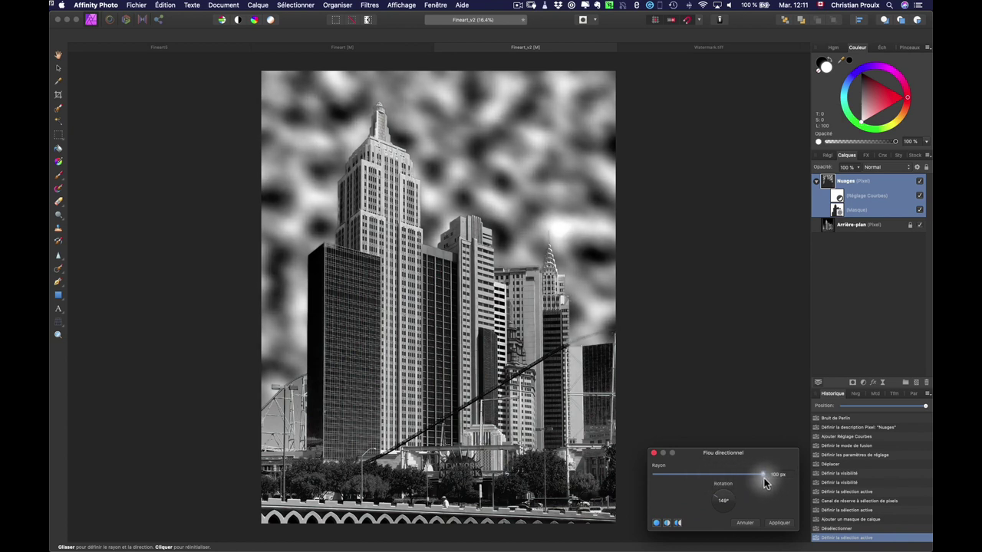
click(653, 480)
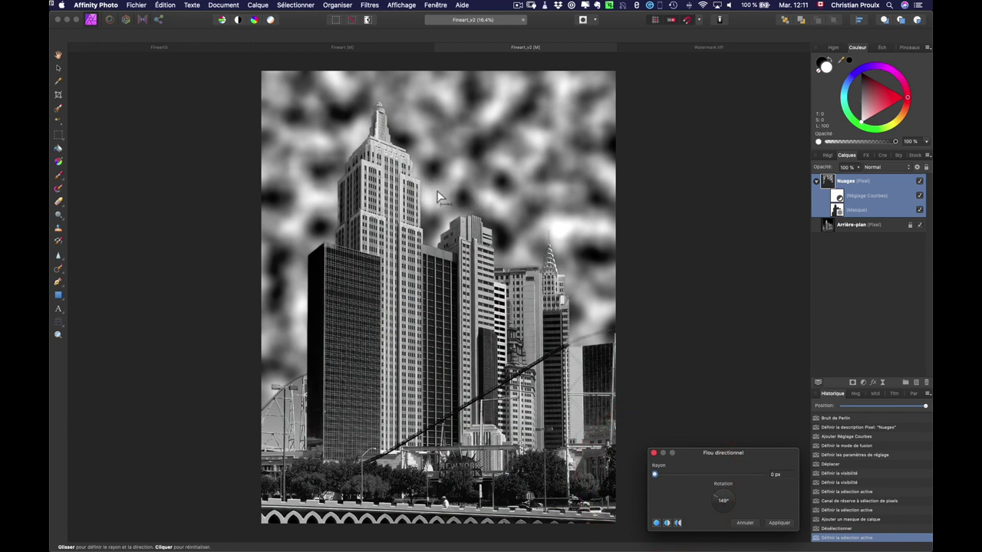
Step: Apply a directional blur of about 528 px at roughly 205° to the clouds
mouse_move(436, 201)
mouse_down()
mouse_move(457, 201)
mouse_move(464, 186)
mouse_up()
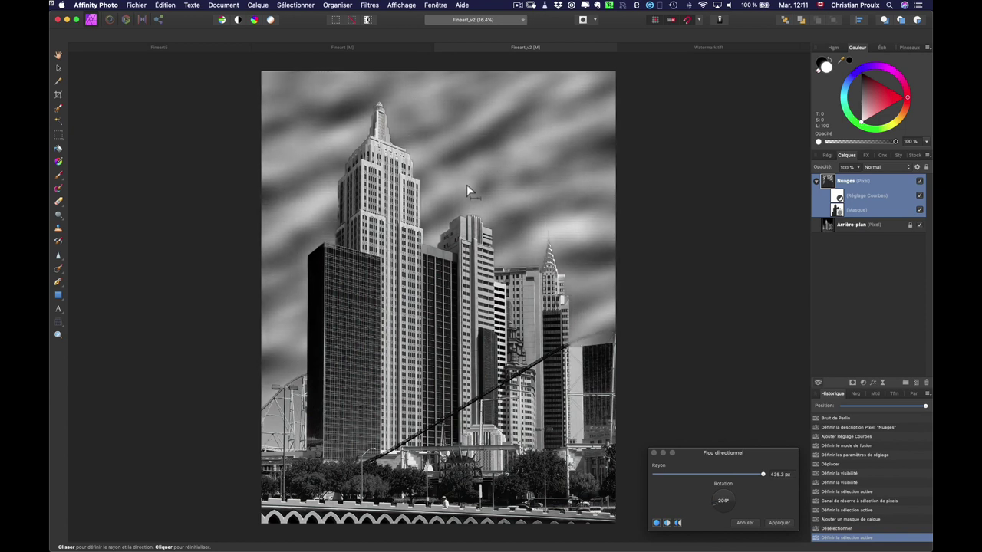
drag(467, 184, 470, 180)
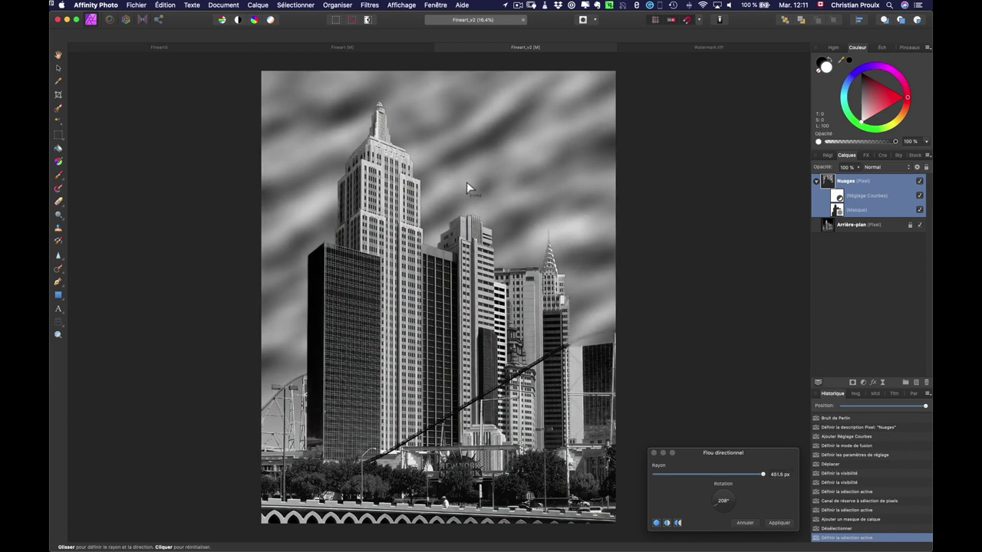
drag(473, 181, 487, 169)
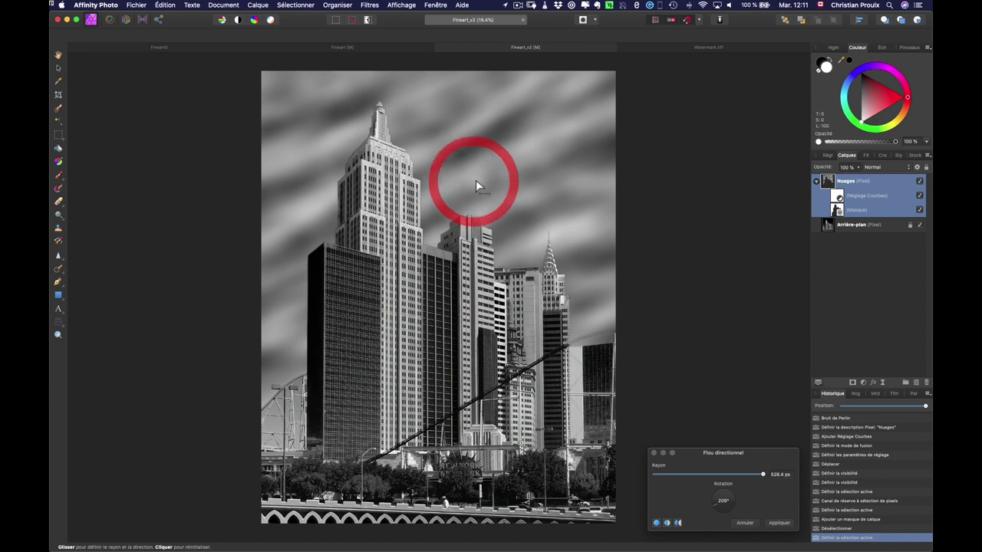
click(780, 523)
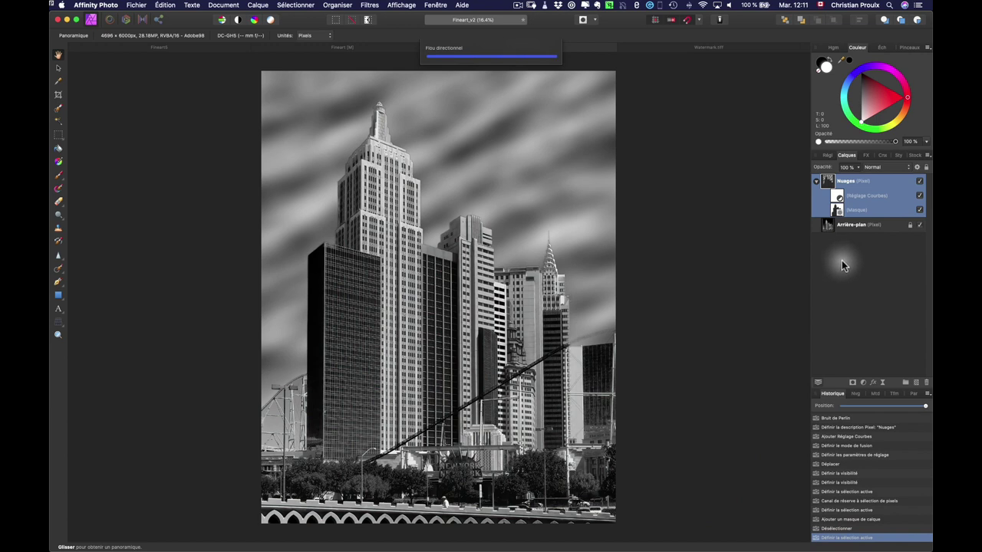
Step: Pull the Nuages Curves black and white points further inward for stronger streak contrast
click(839, 266)
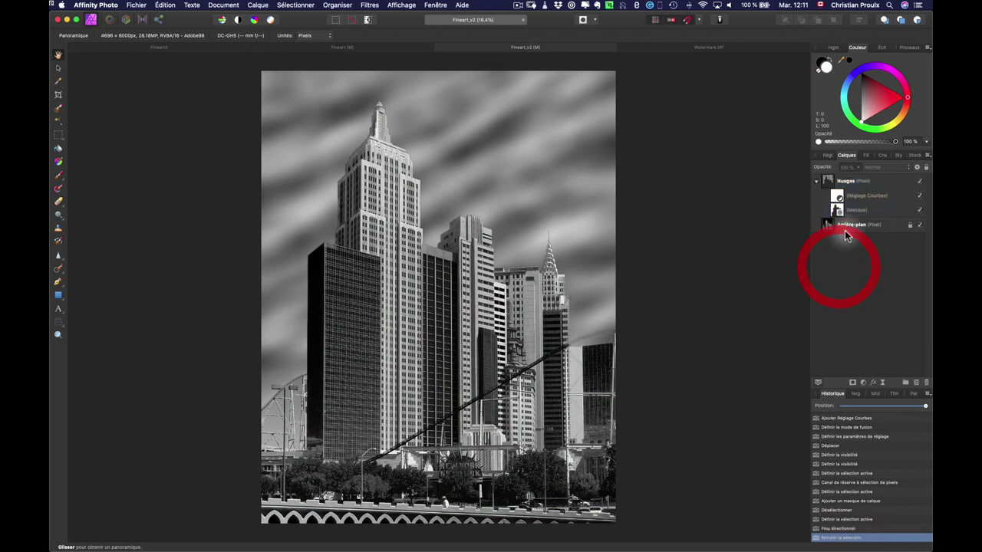
double_click(841, 200)
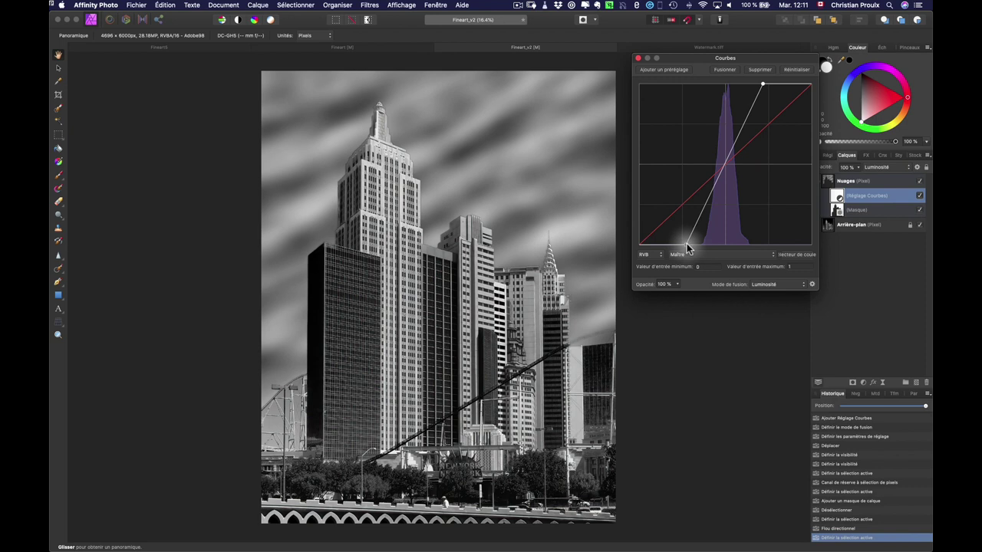
drag(689, 247, 693, 245)
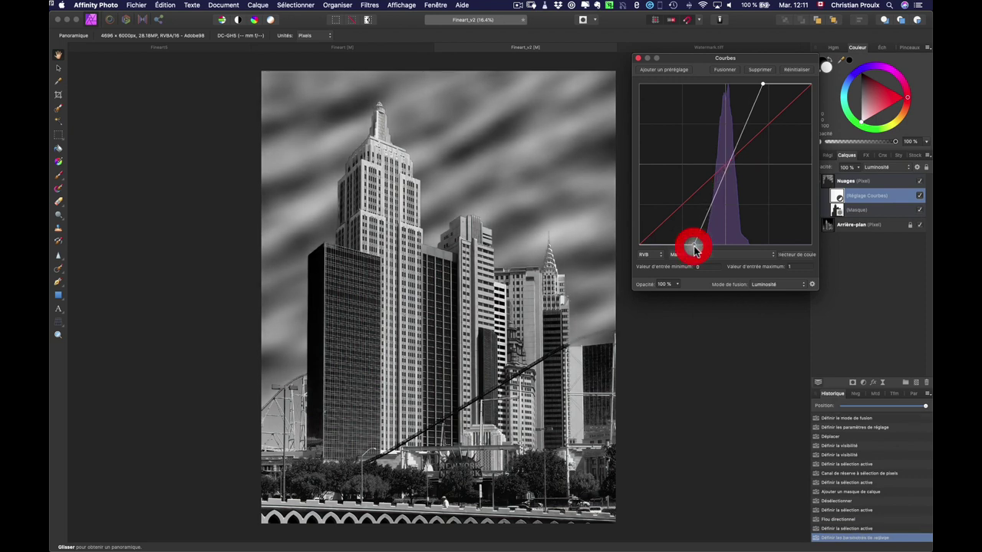
drag(764, 83, 756, 82)
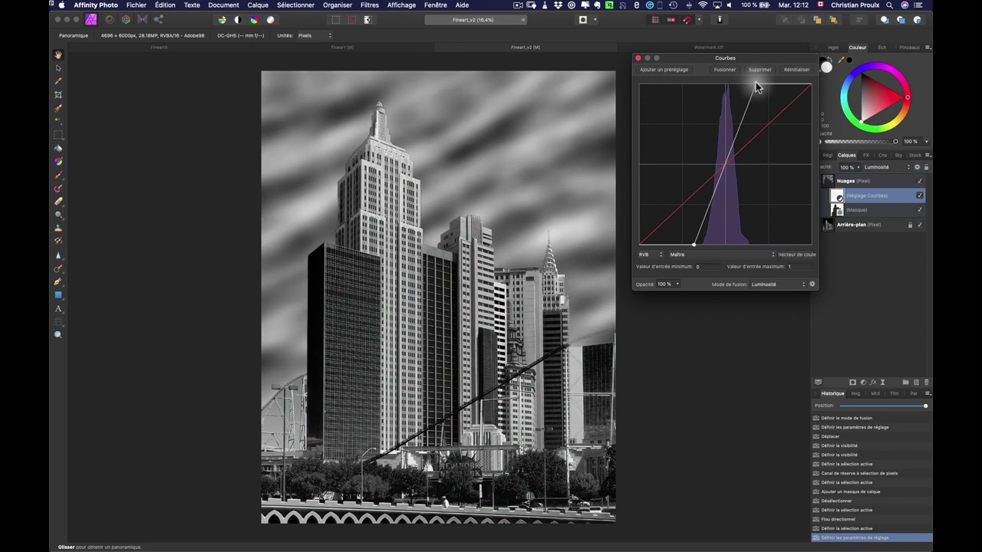
click(689, 87)
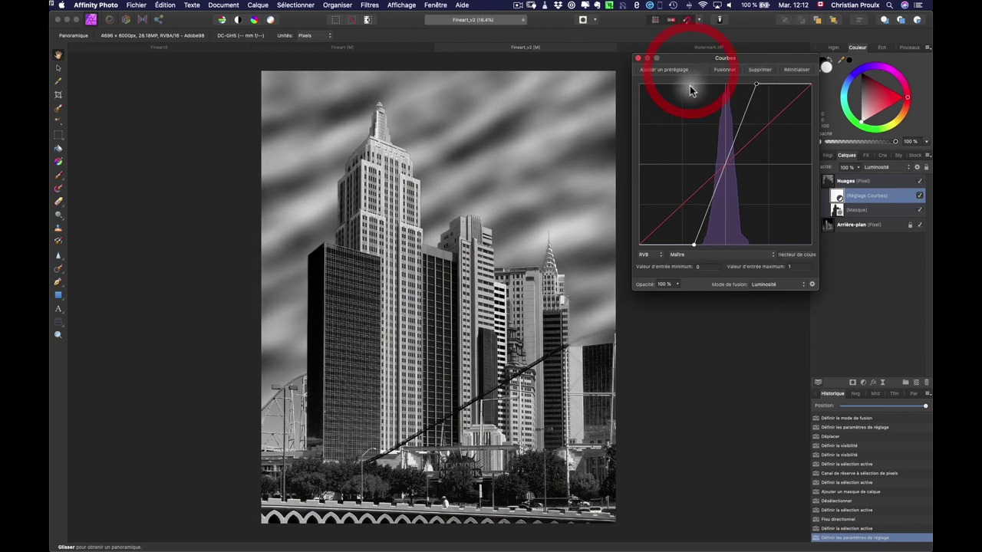
click(638, 59)
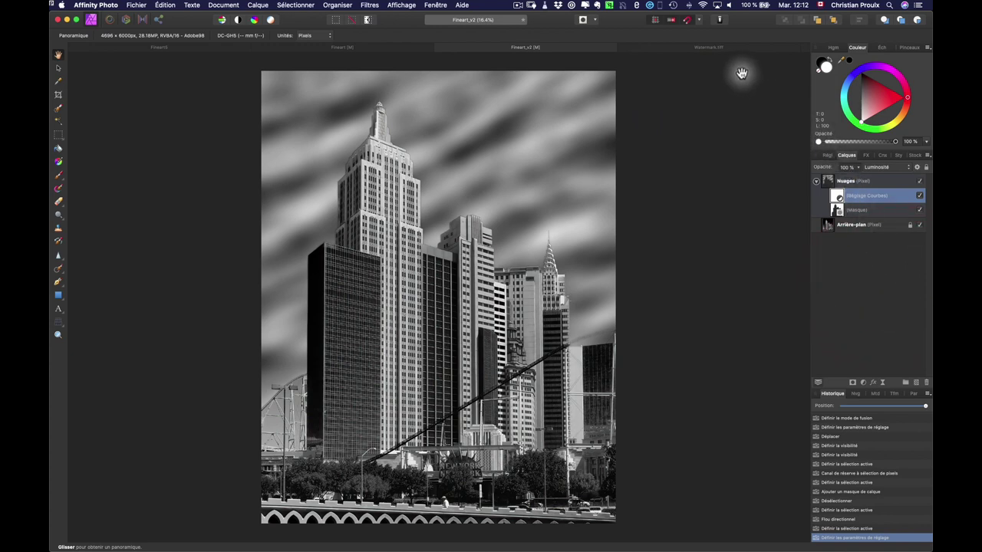
Step: Paste the Watermark.tif signature into Fineart_v2 and move it to the upper right
click(713, 49)
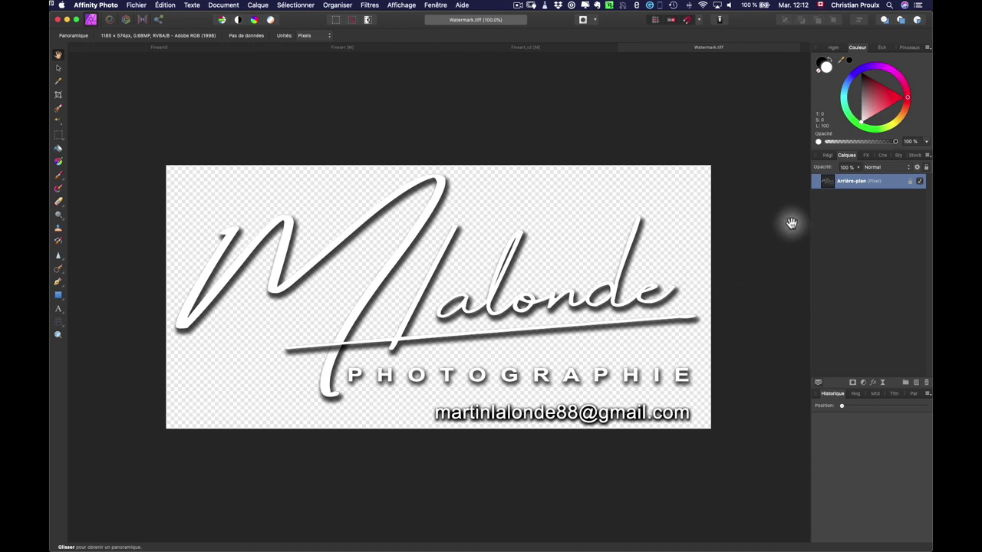
click(514, 48)
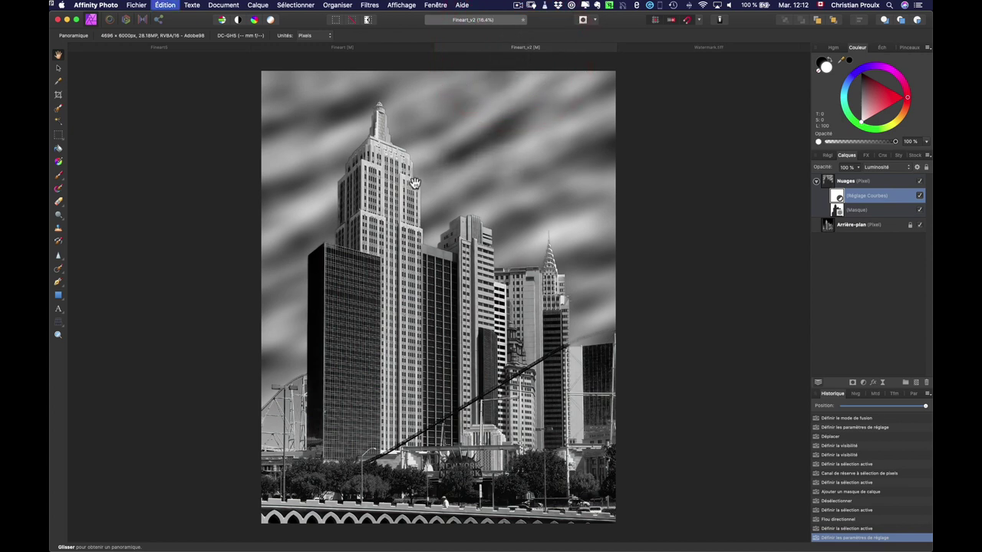
key(super+v)
key(v)
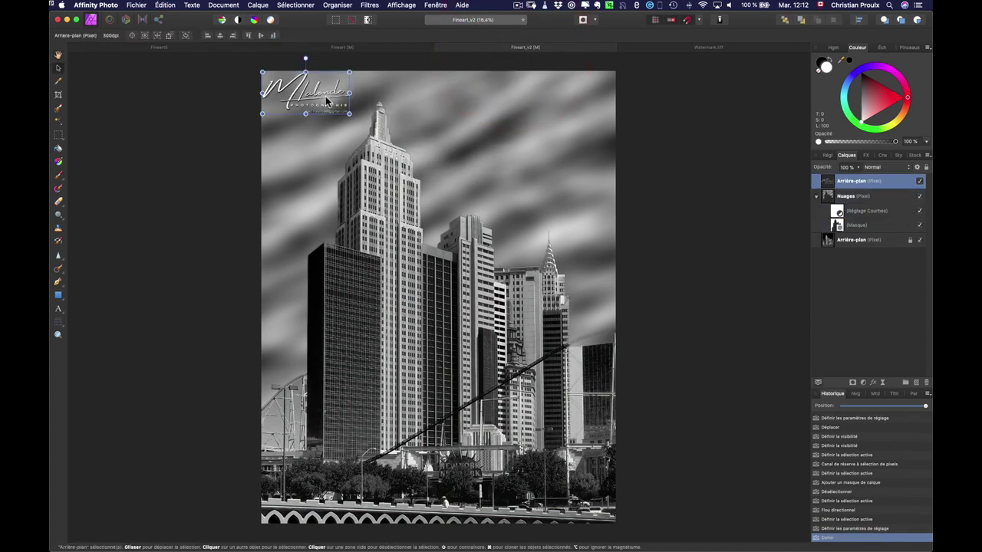
drag(321, 98, 558, 140)
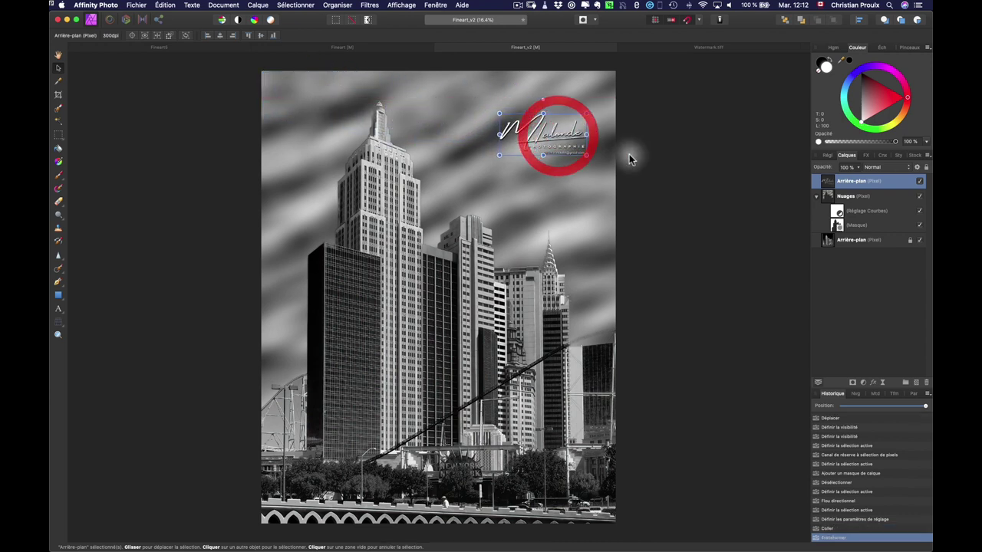
click(848, 291)
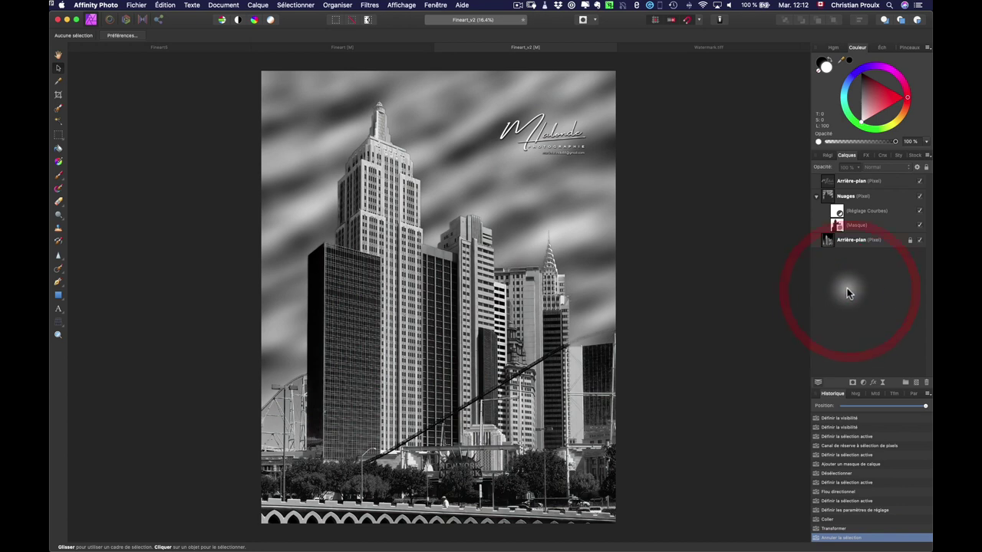
Step: Paint the Nuages mask with a soft 988 px brush at 9% flow across the sky
super+click(836, 224)
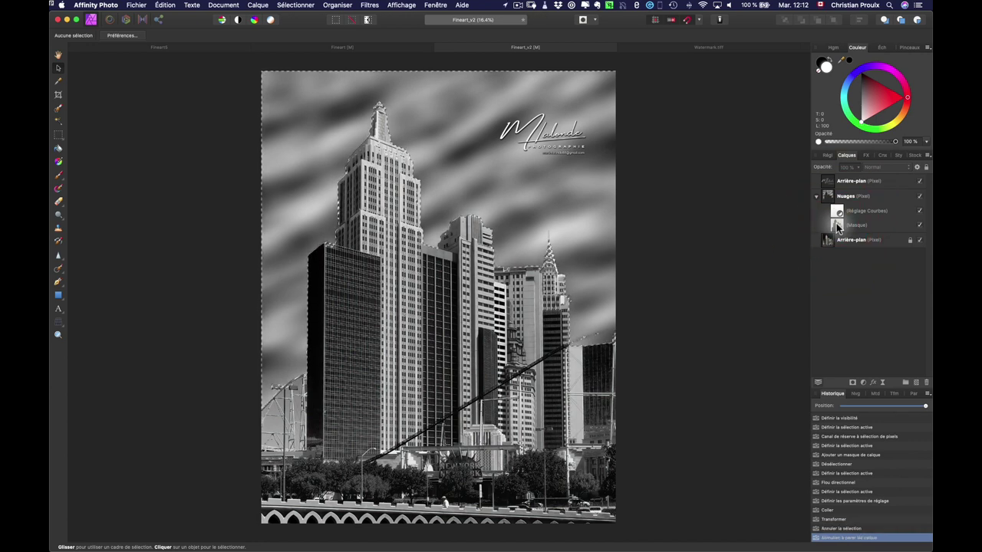
drag(836, 225, 839, 225)
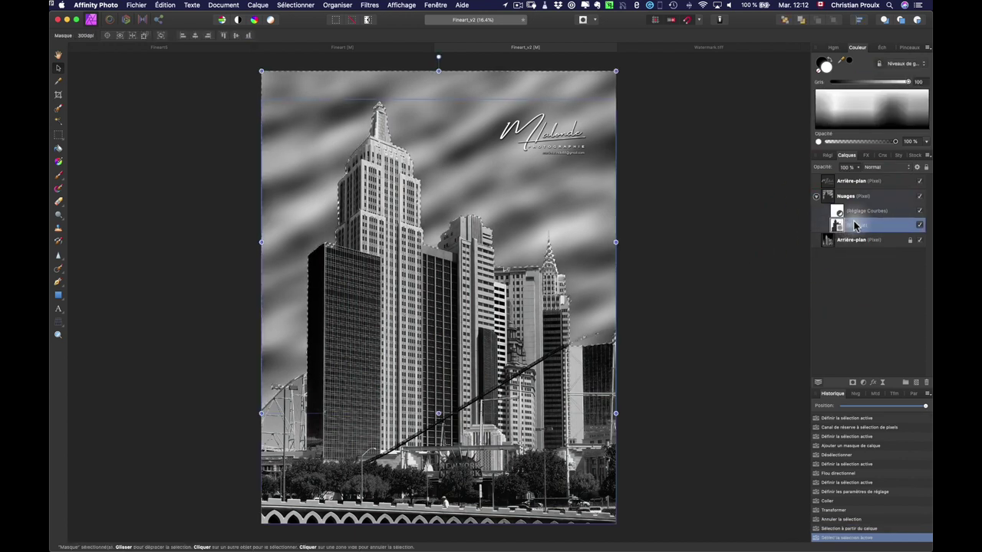
click(58, 175)
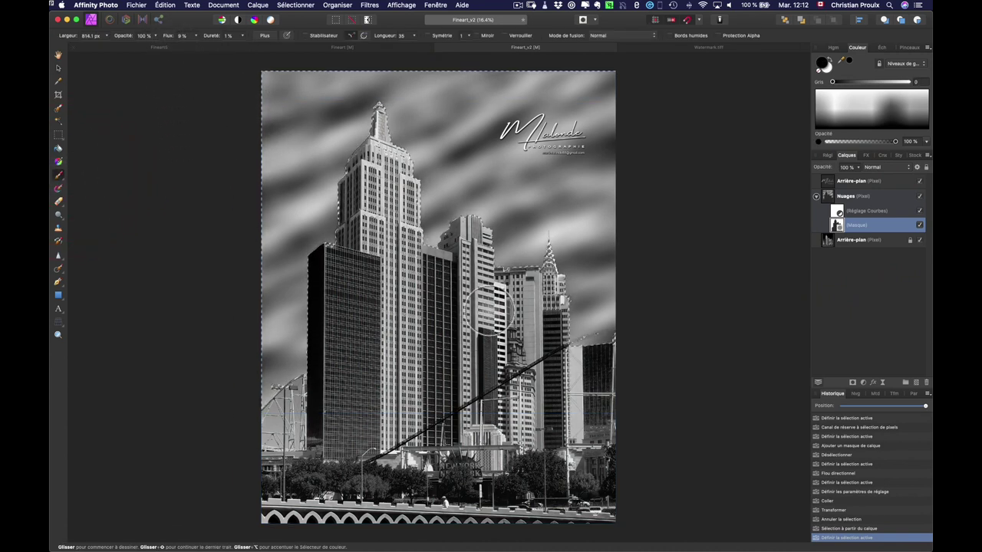
drag(518, 334, 529, 341)
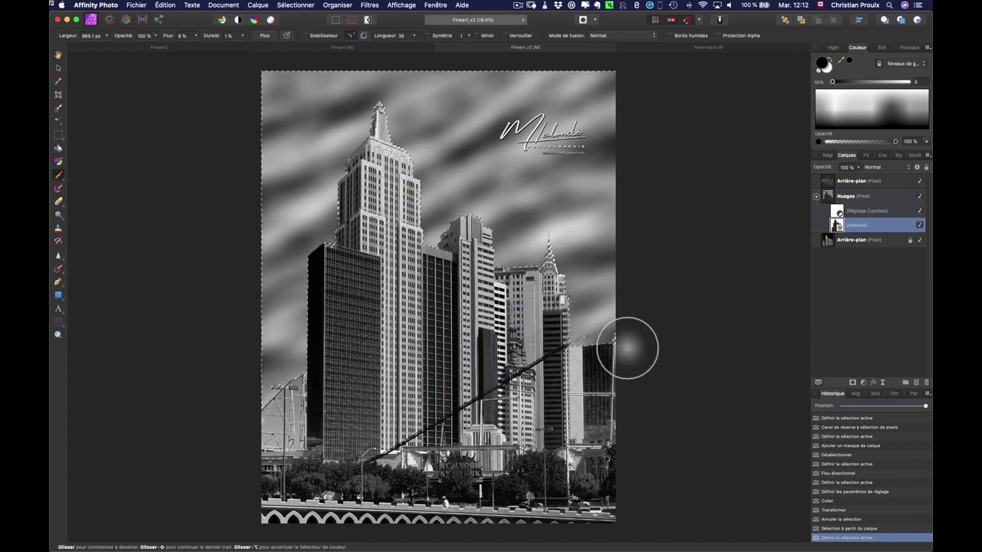
mouse_move(661, 375)
mouse_down()
mouse_move(282, 349)
mouse_move(219, 406)
mouse_up()
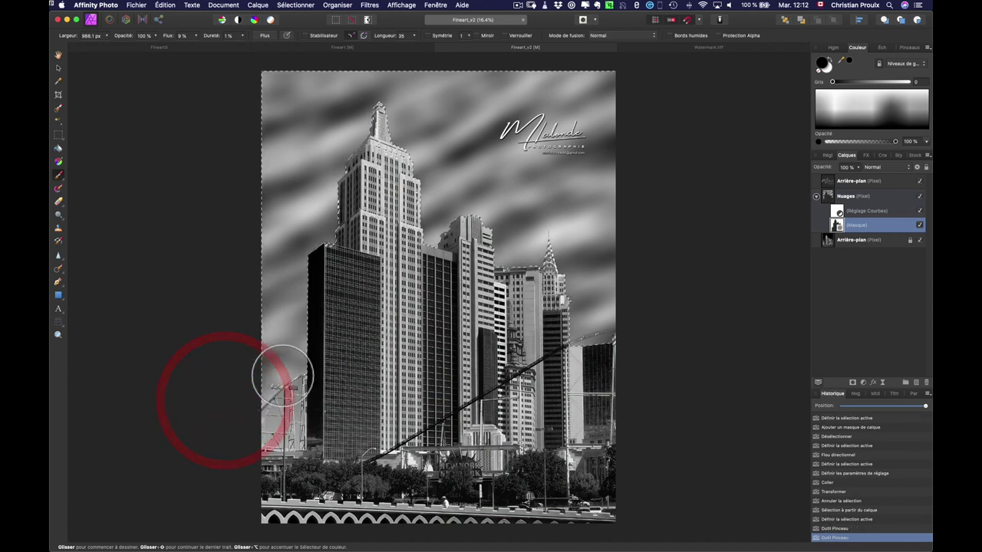
mouse_move(646, 373)
mouse_down()
mouse_move(263, 382)
mouse_move(222, 414)
mouse_up()
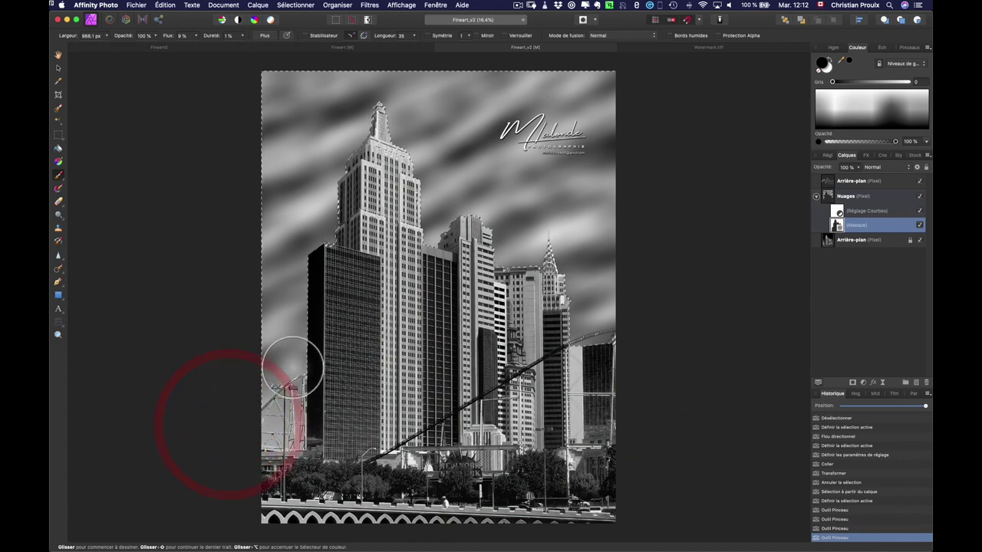
click(649, 351)
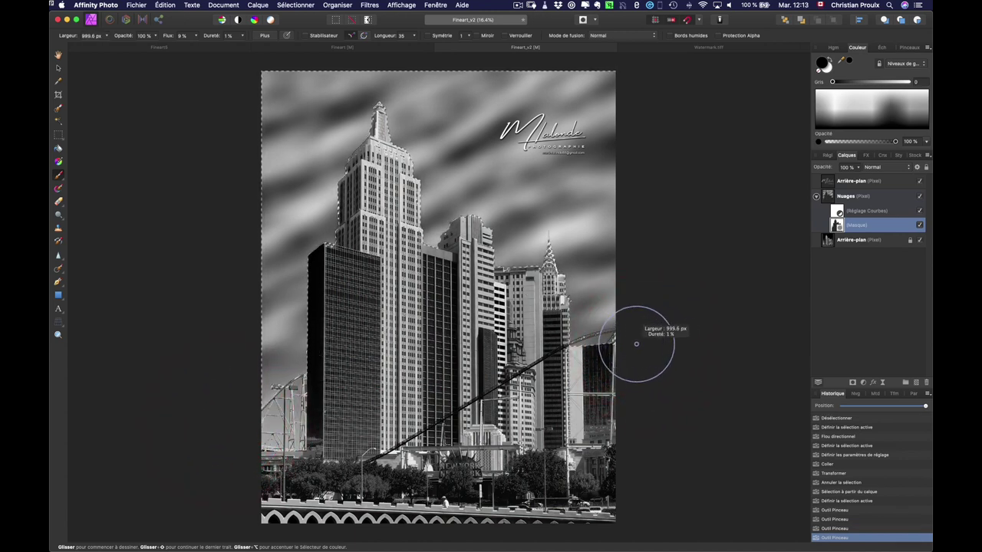
Step: With a 1783 px brush, paint the mask over the buildings' edges and left side
drag(636, 344, 696, 344)
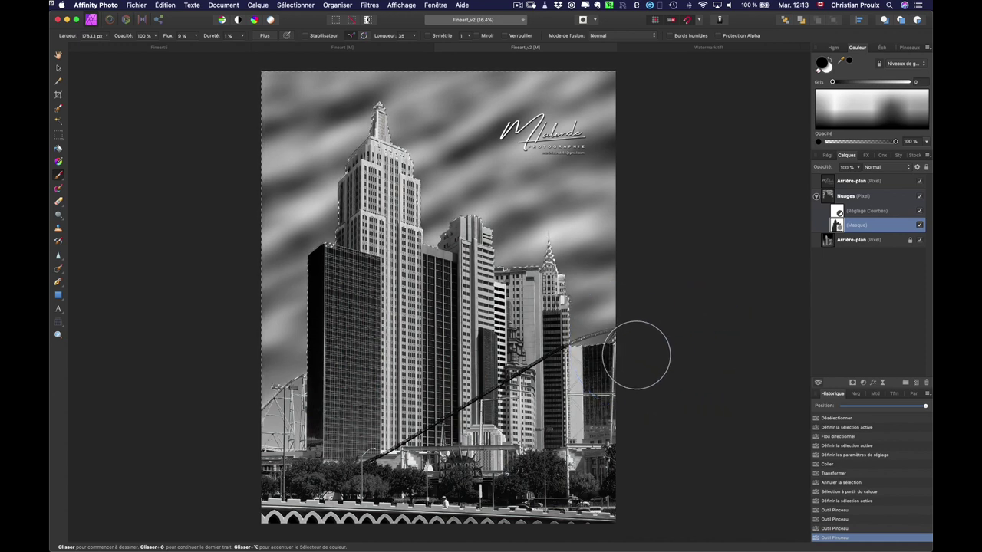
drag(635, 355, 598, 322)
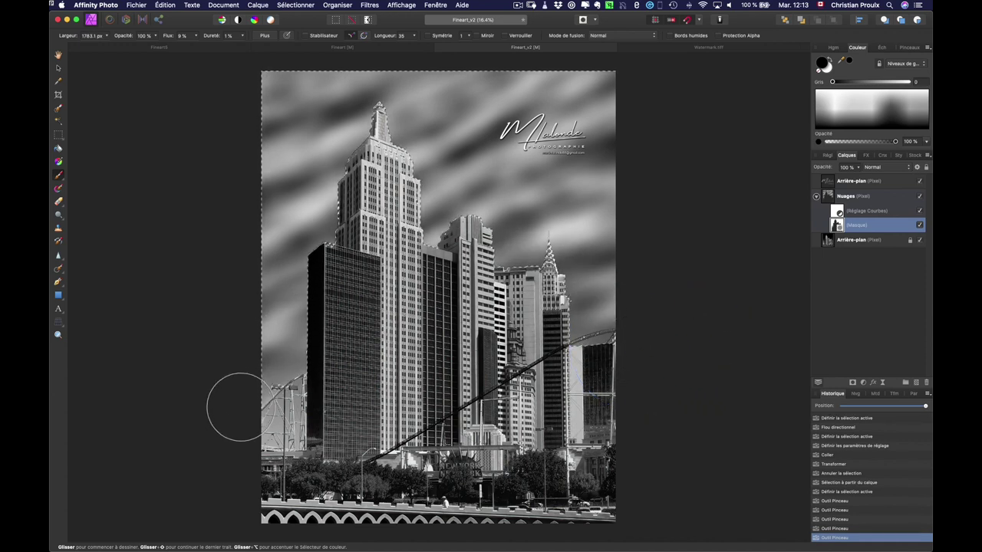
drag(235, 396, 328, 284)
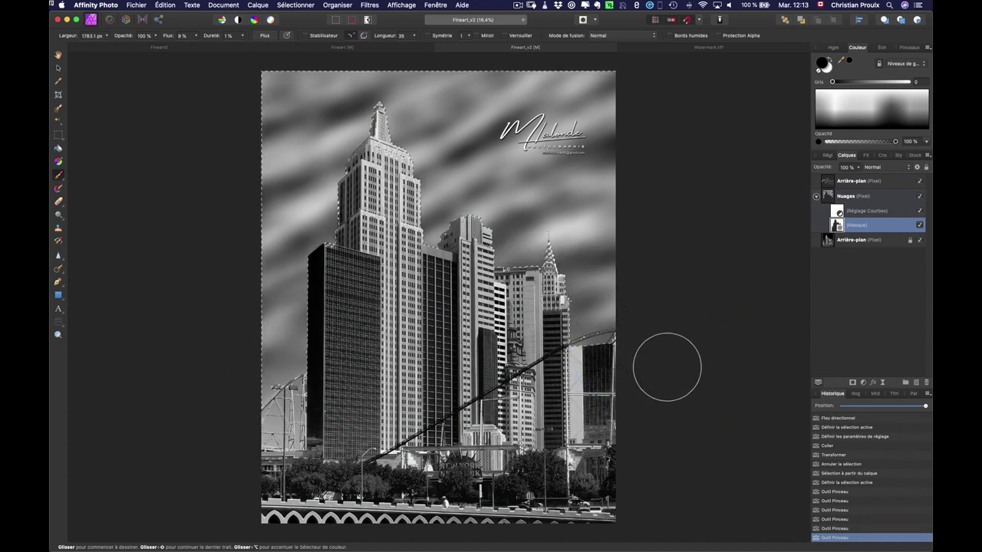
drag(636, 333, 267, 361)
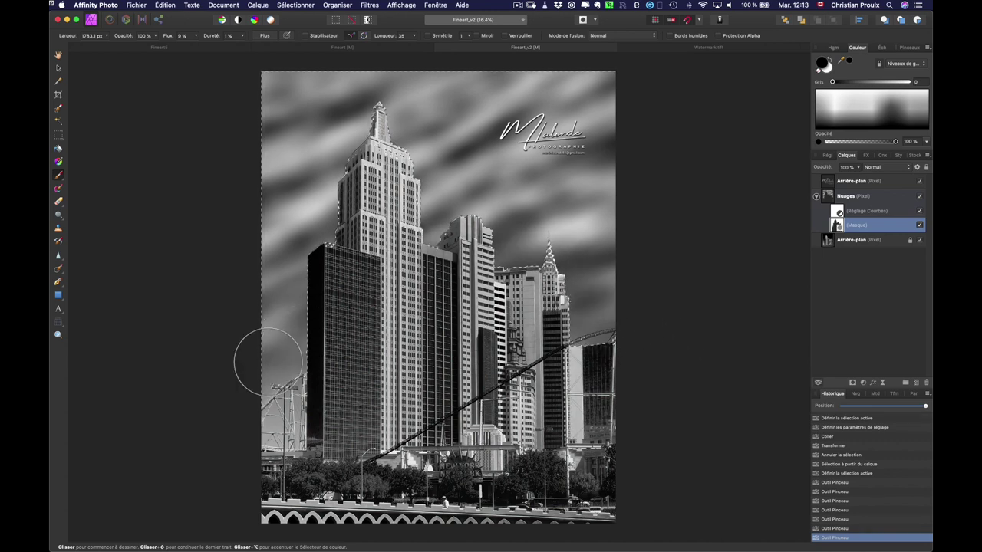
drag(329, 251, 514, 229)
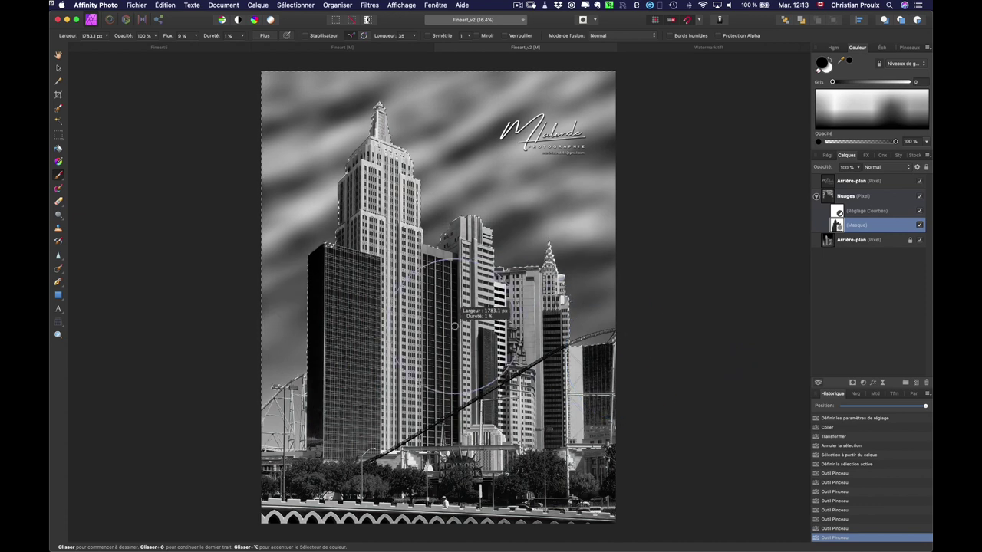
Step: With a 2585 px brush, paint the mask around the right tower, then deselect
drag(441, 328, 537, 330)
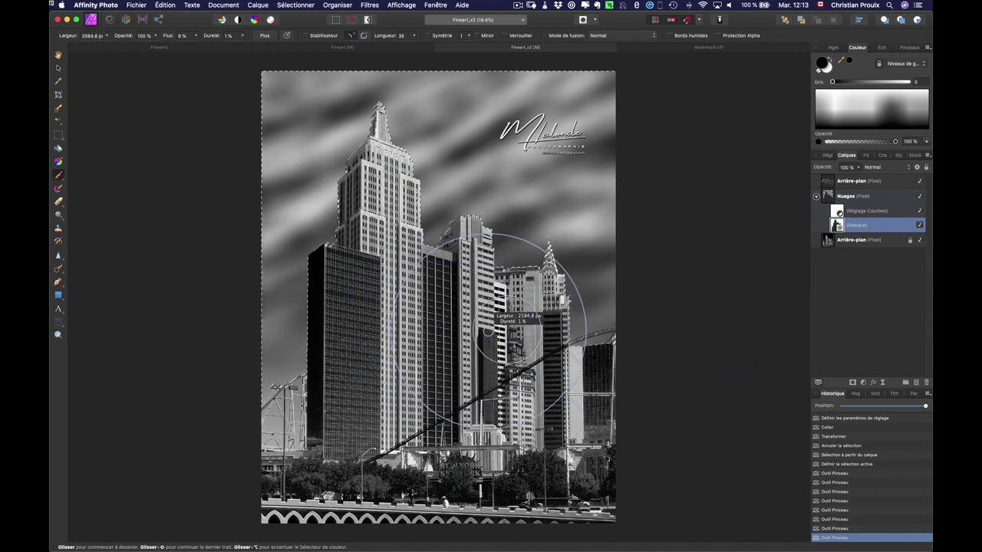
drag(679, 384, 629, 350)
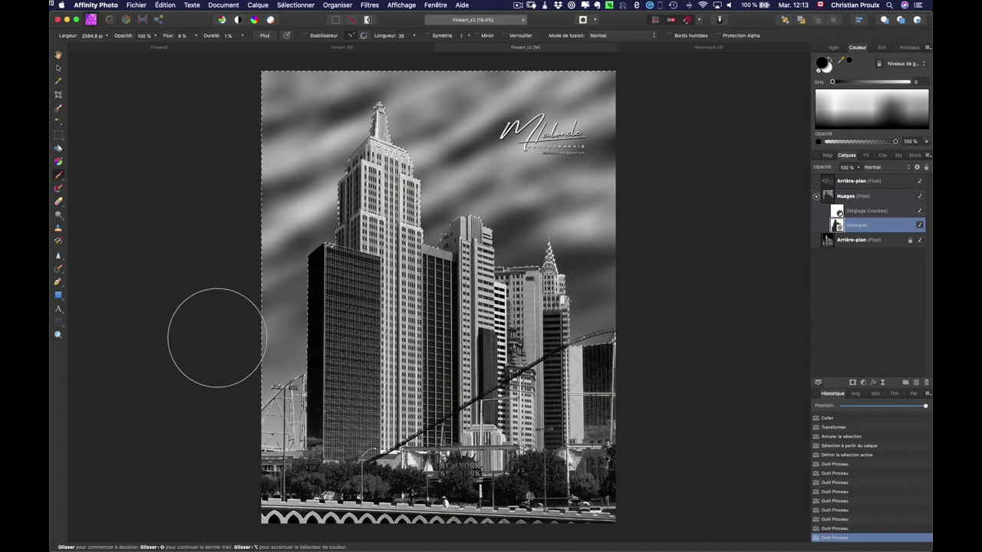
drag(387, 217, 574, 241)
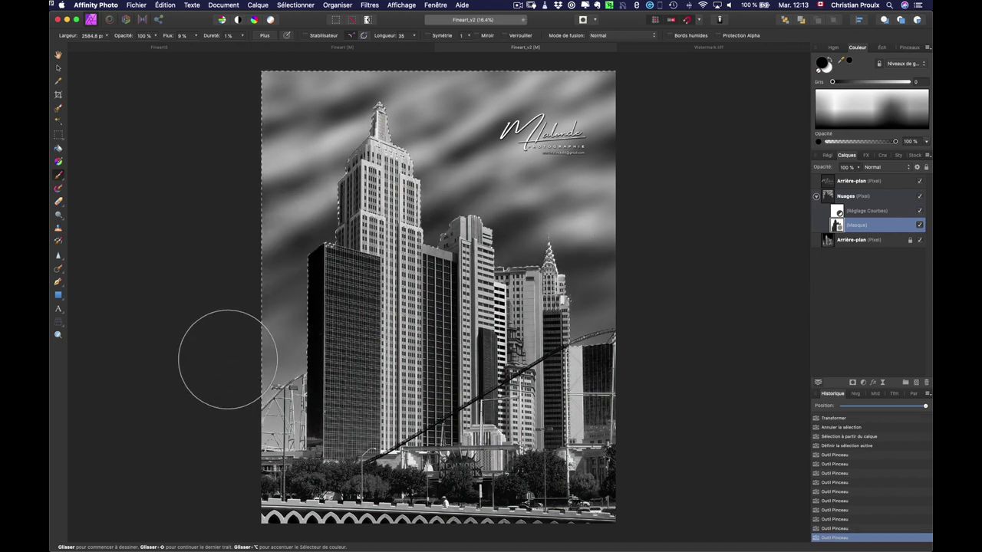
drag(227, 351, 385, 252)
drag(573, 291, 731, 404)
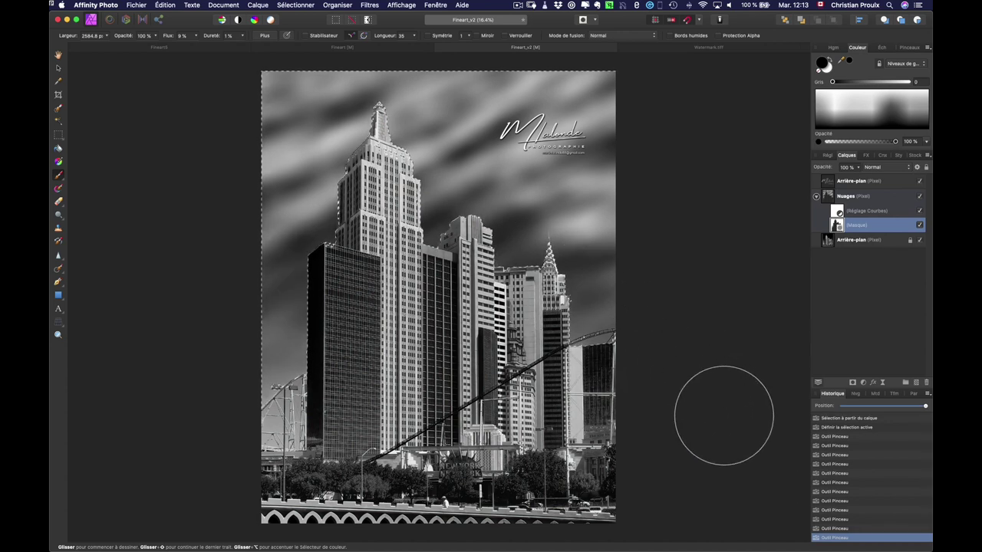
drag(521, 249, 318, 285)
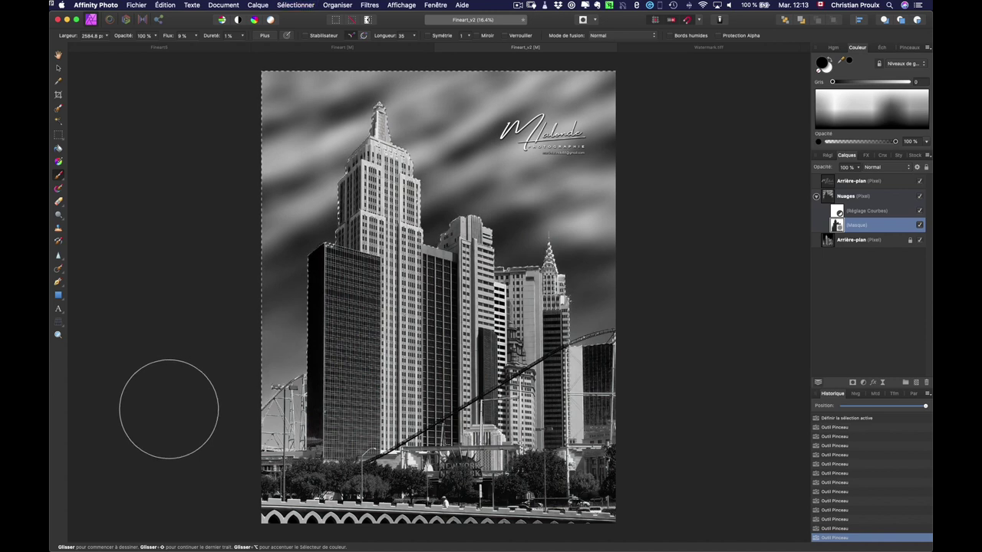
key(super+d)
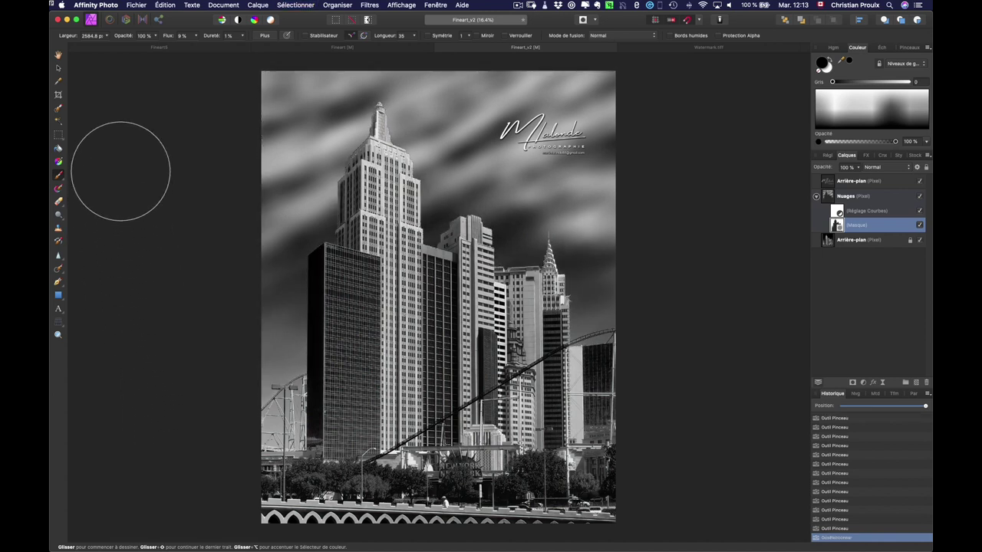
click(59, 56)
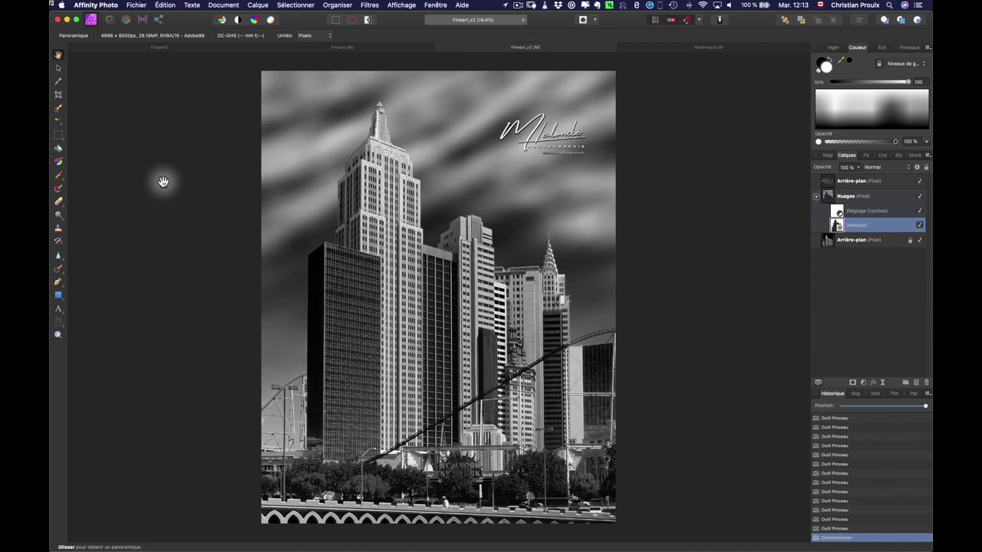
key(super+1)
mouse_move(329, 179)
mouse_down()
mouse_move(320, 138)
mouse_move(673, 407)
mouse_move(643, 430)
mouse_up()
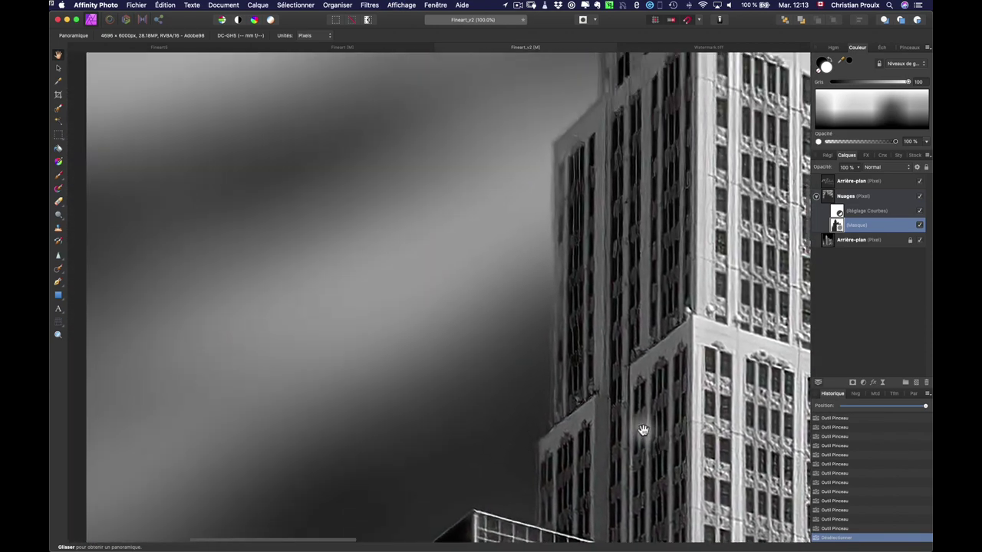
mouse_move(376, 186)
mouse_down()
mouse_move(397, 325)
mouse_move(429, 422)
mouse_up()
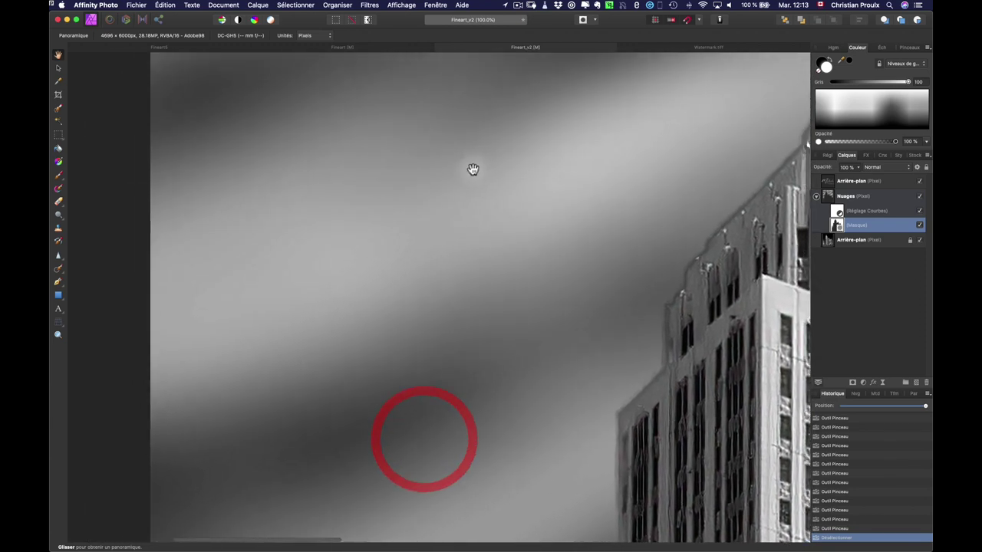
mouse_move(472, 169)
mouse_down()
mouse_move(401, 284)
mouse_move(465, 323)
mouse_move(456, 357)
mouse_move(454, 349)
mouse_up()
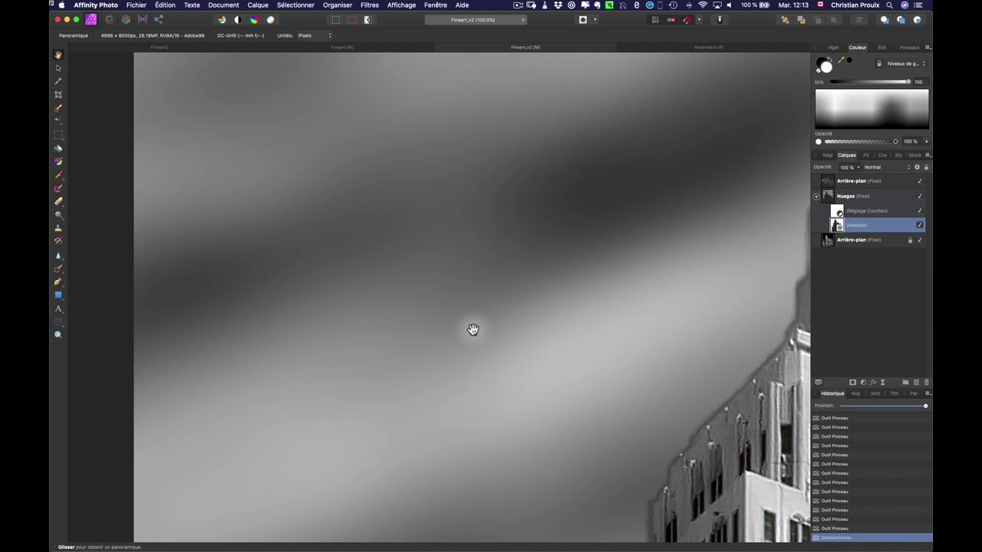
key(super+0)
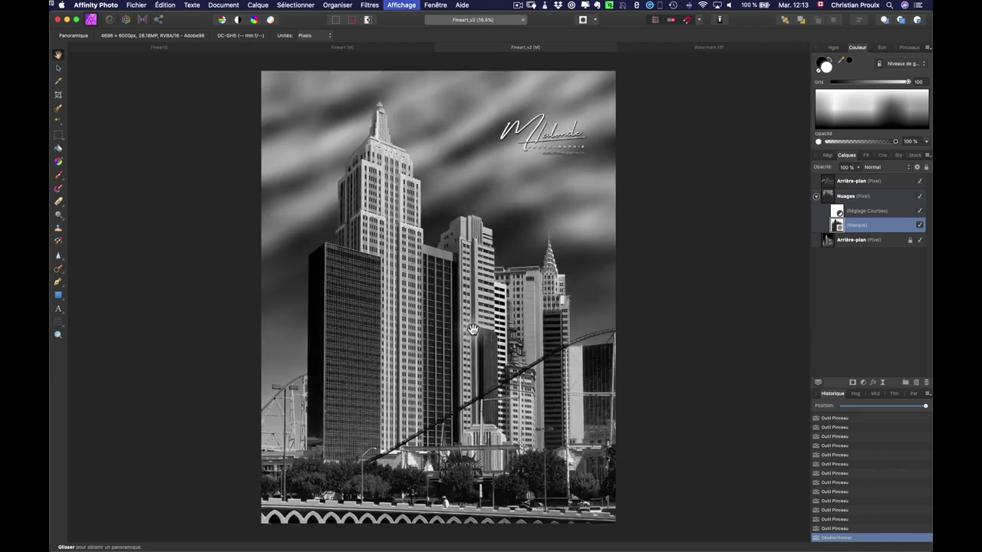